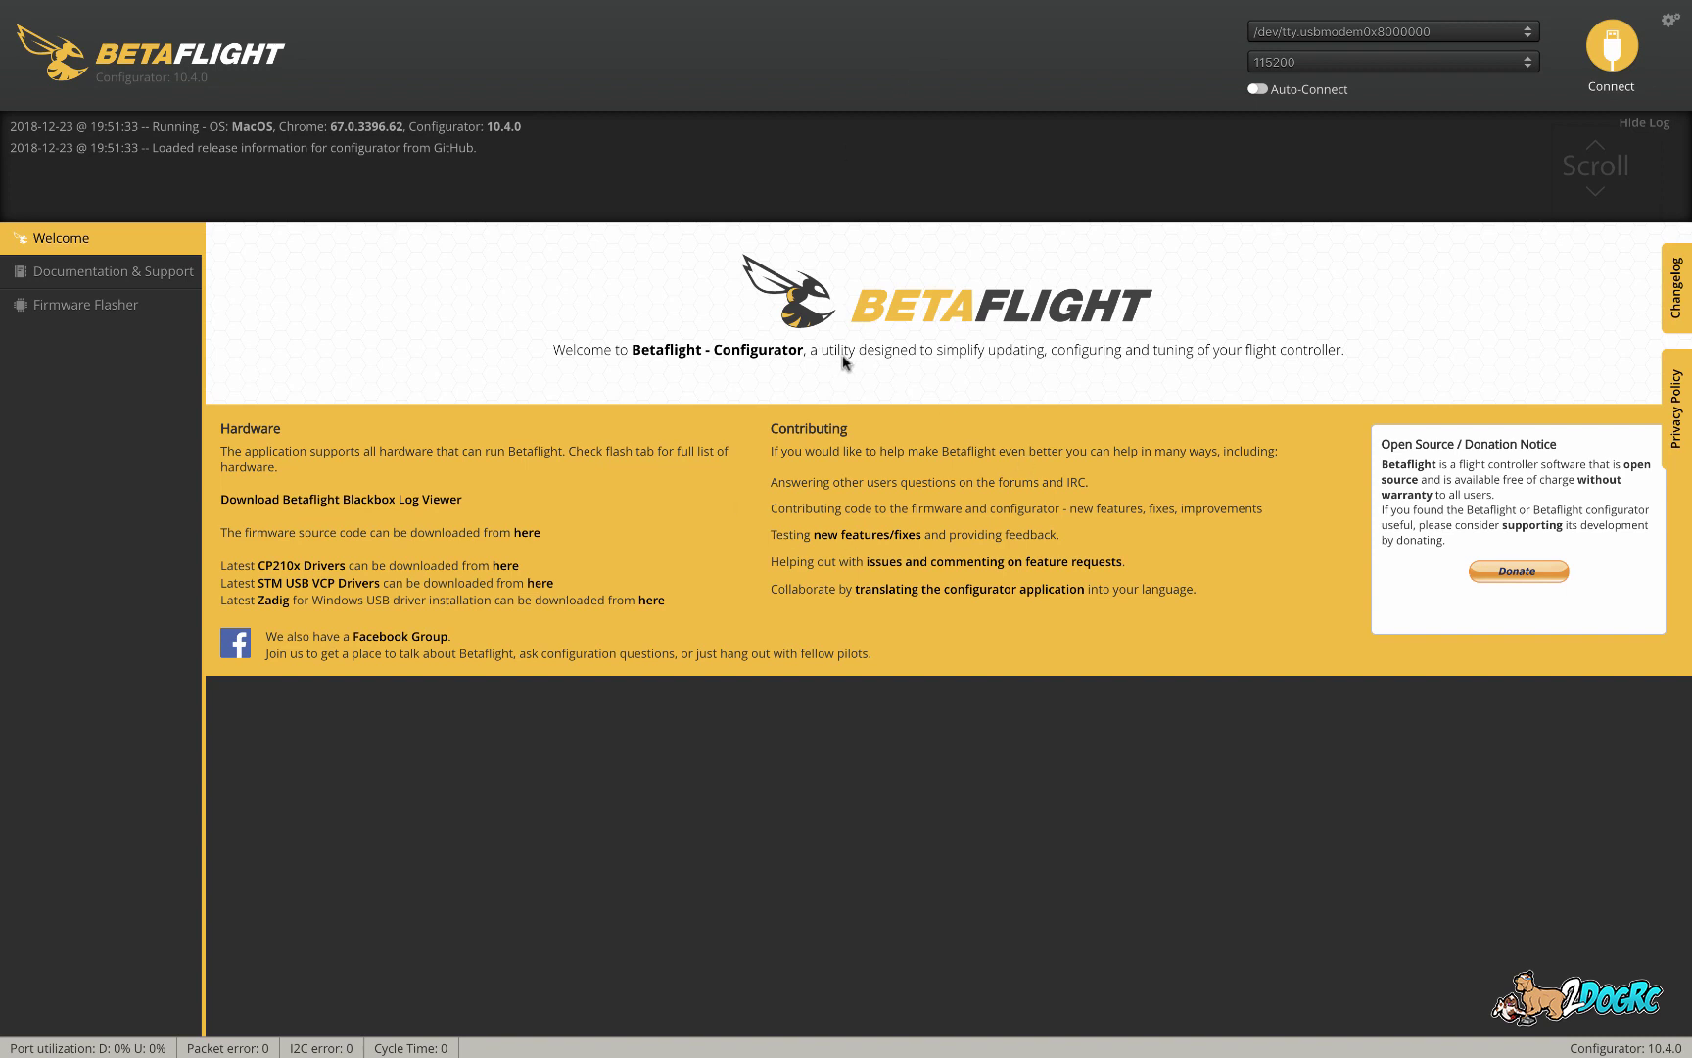
Step: Connect to the flight controller and run 'diff all' in the CLI
click(1616, 56)
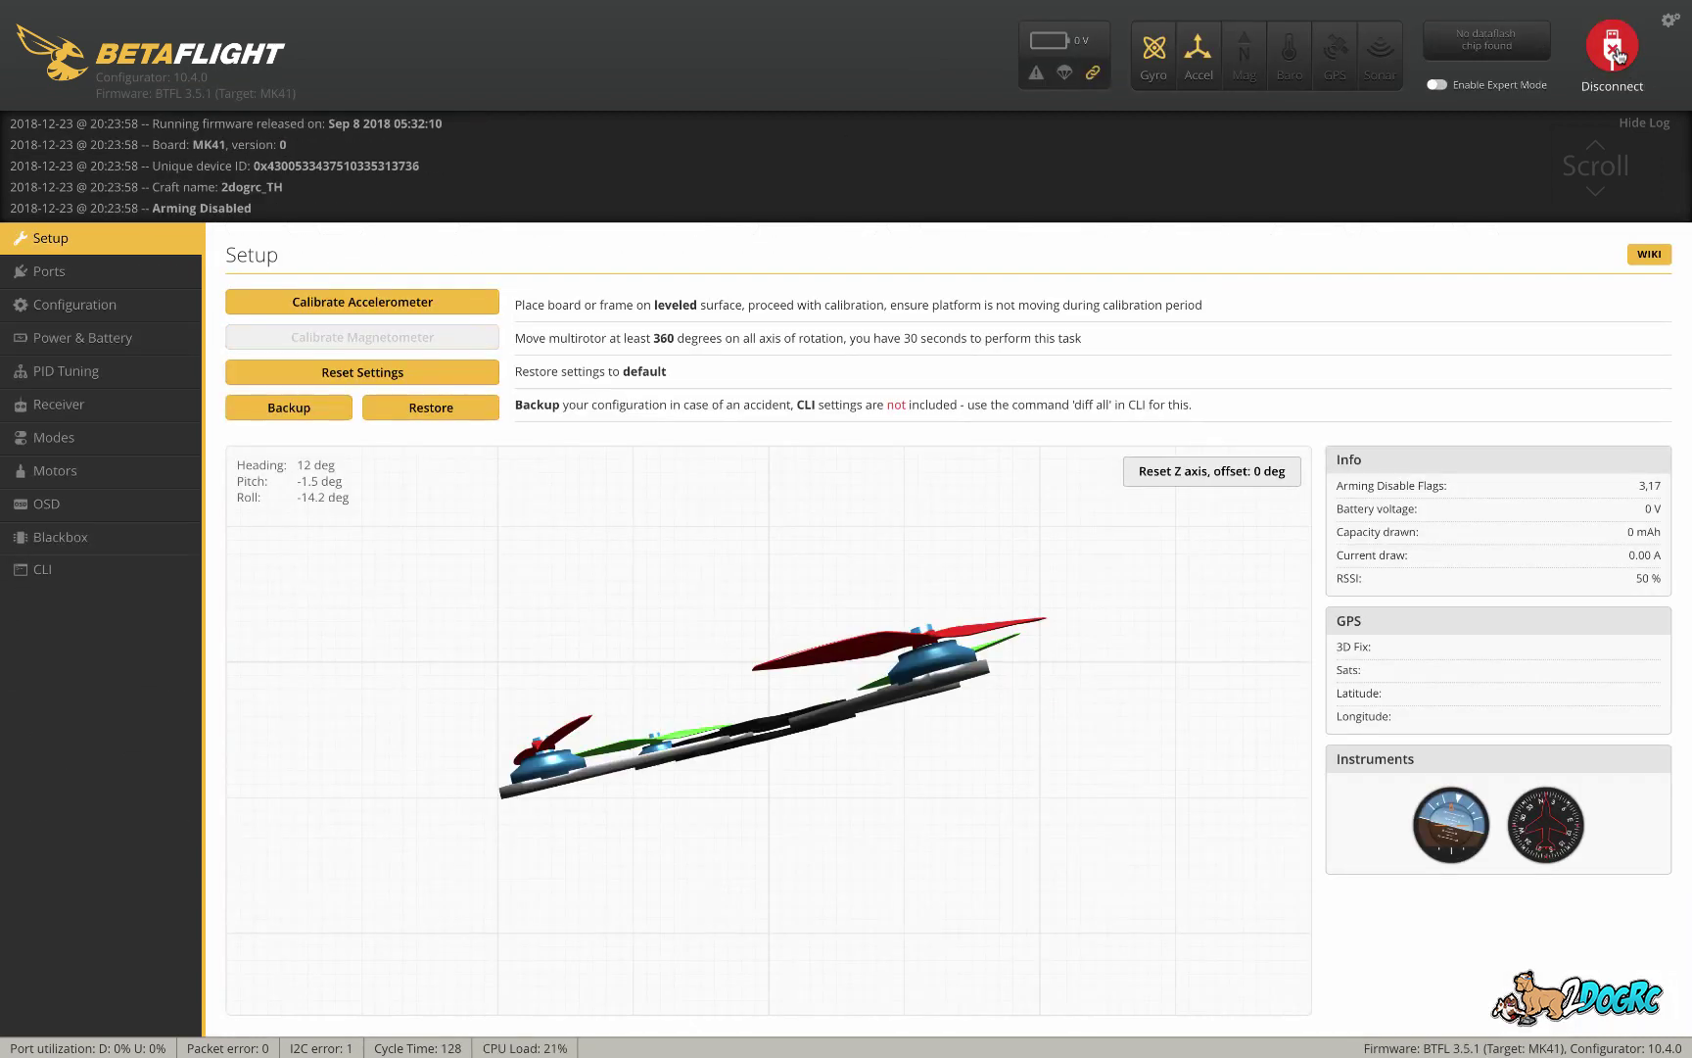
click(65, 580)
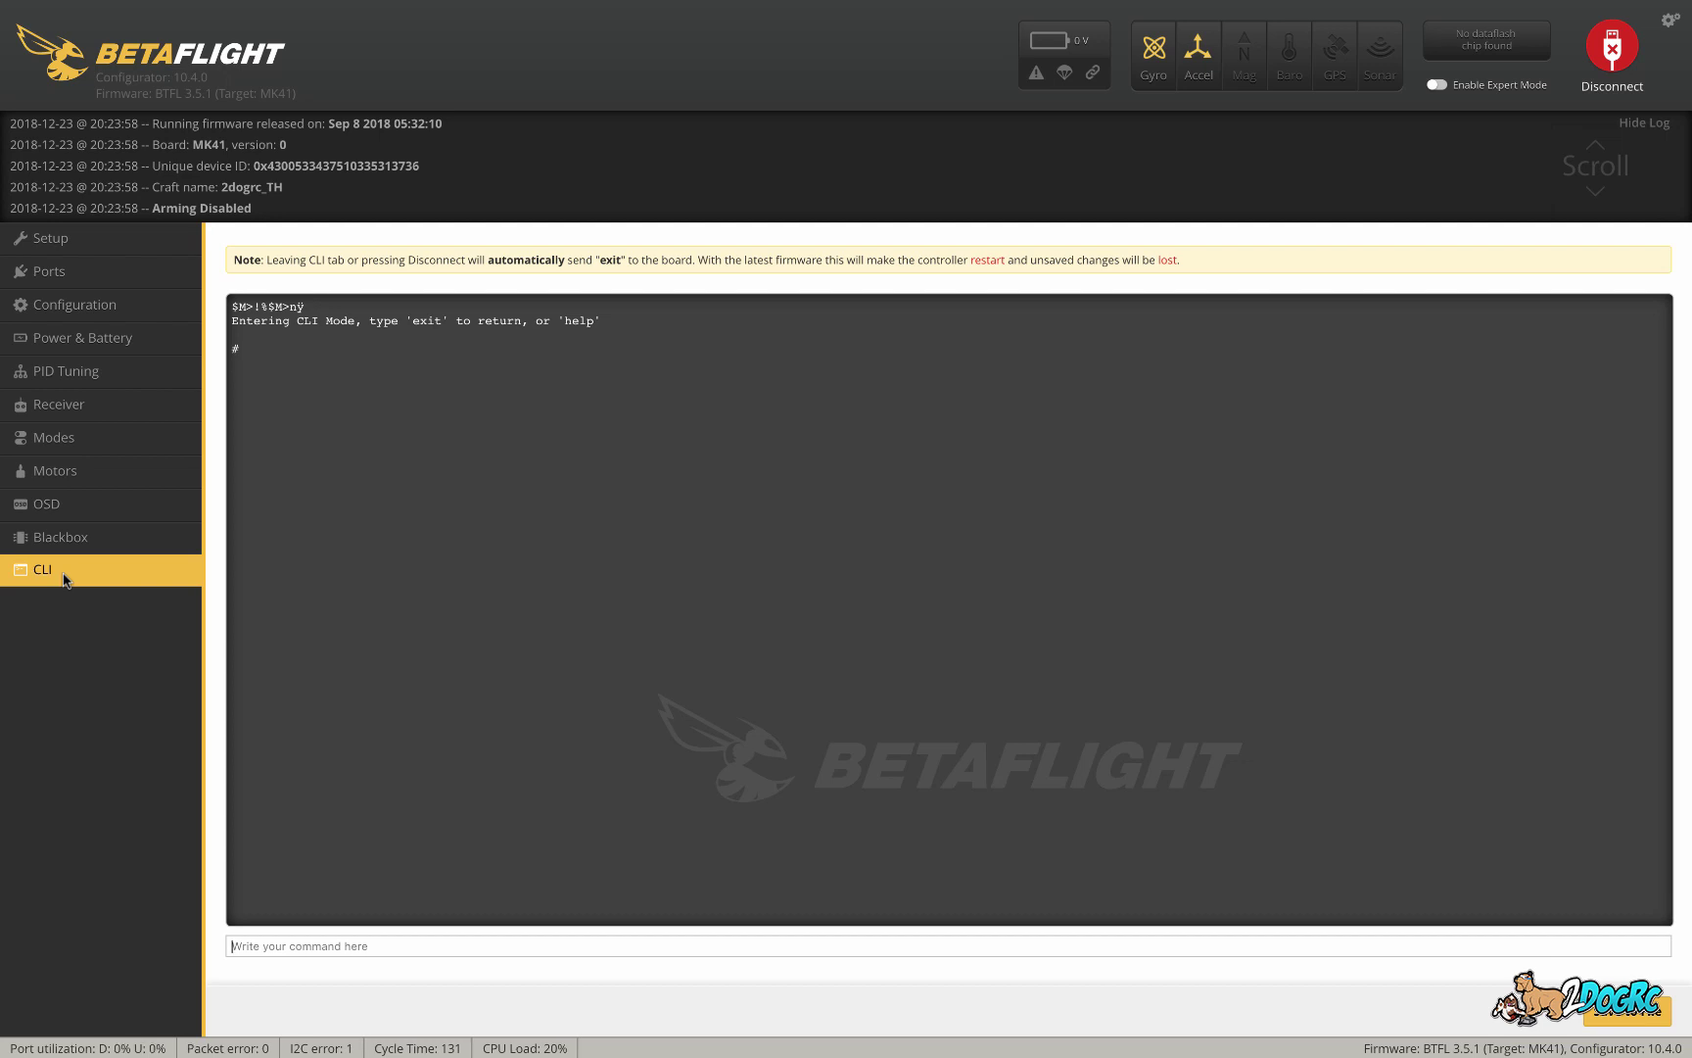
text(diff all)
key(Return)
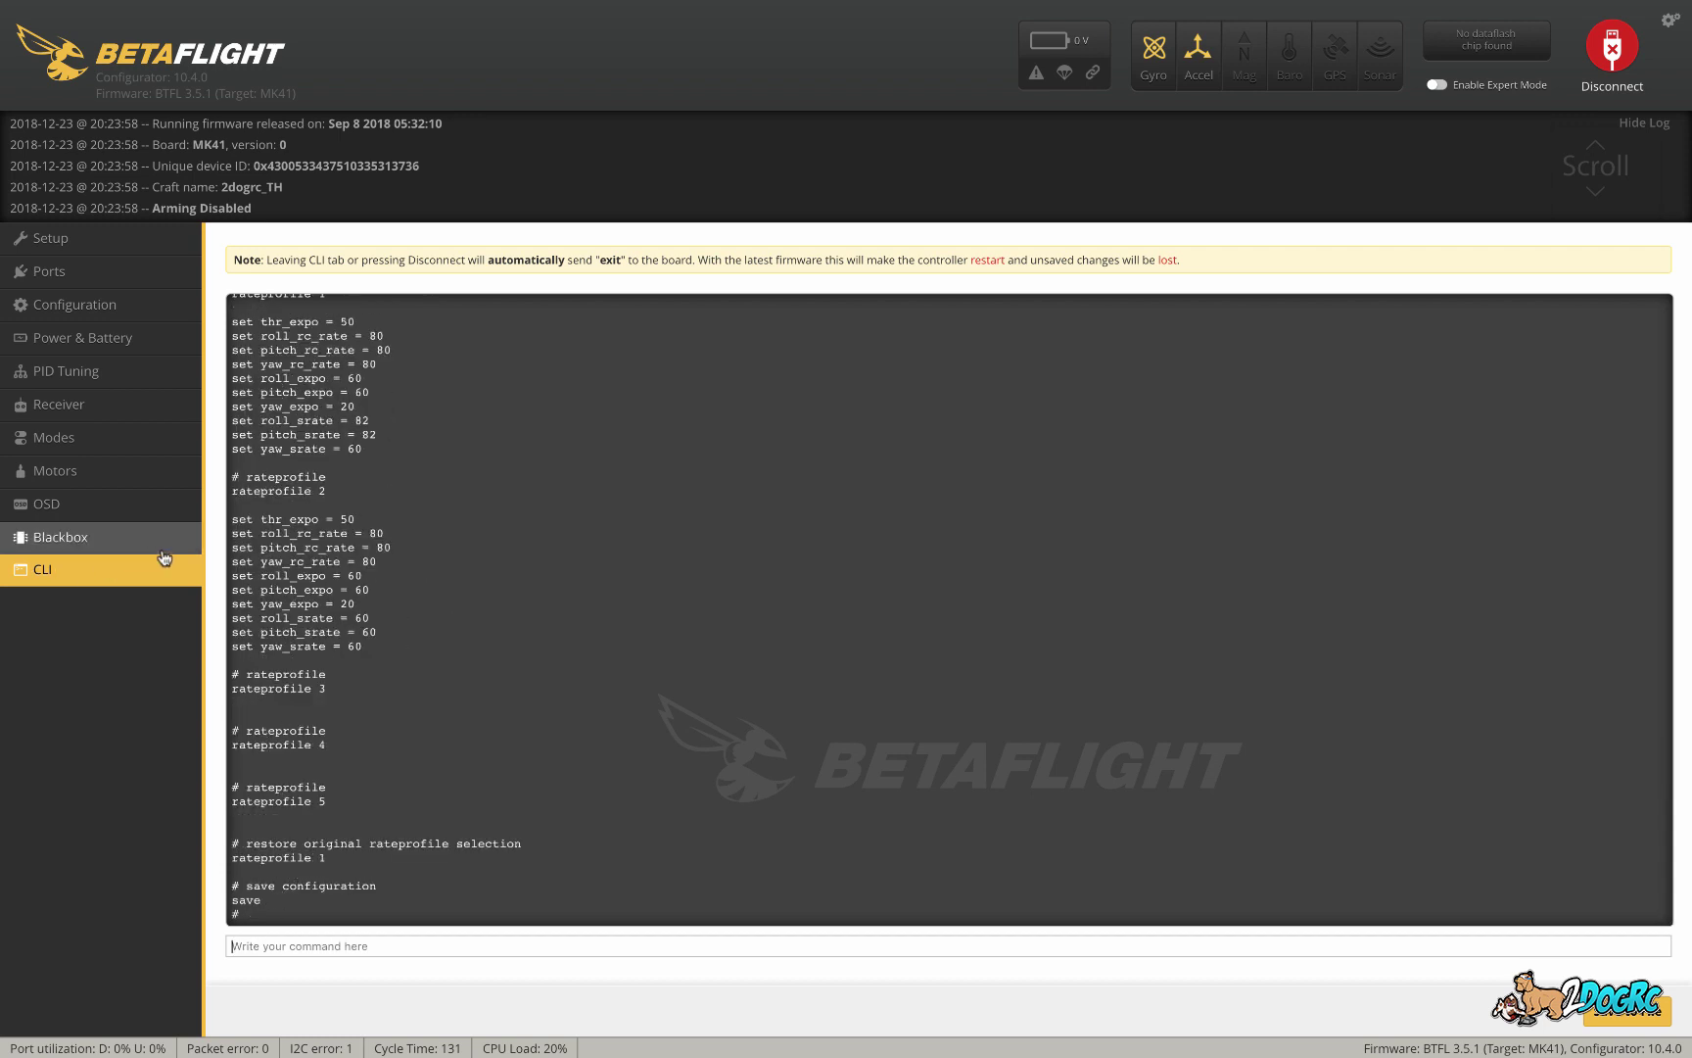
Step: Select the entire diff output in the CLI console
scroll(352, 440, up, 20)
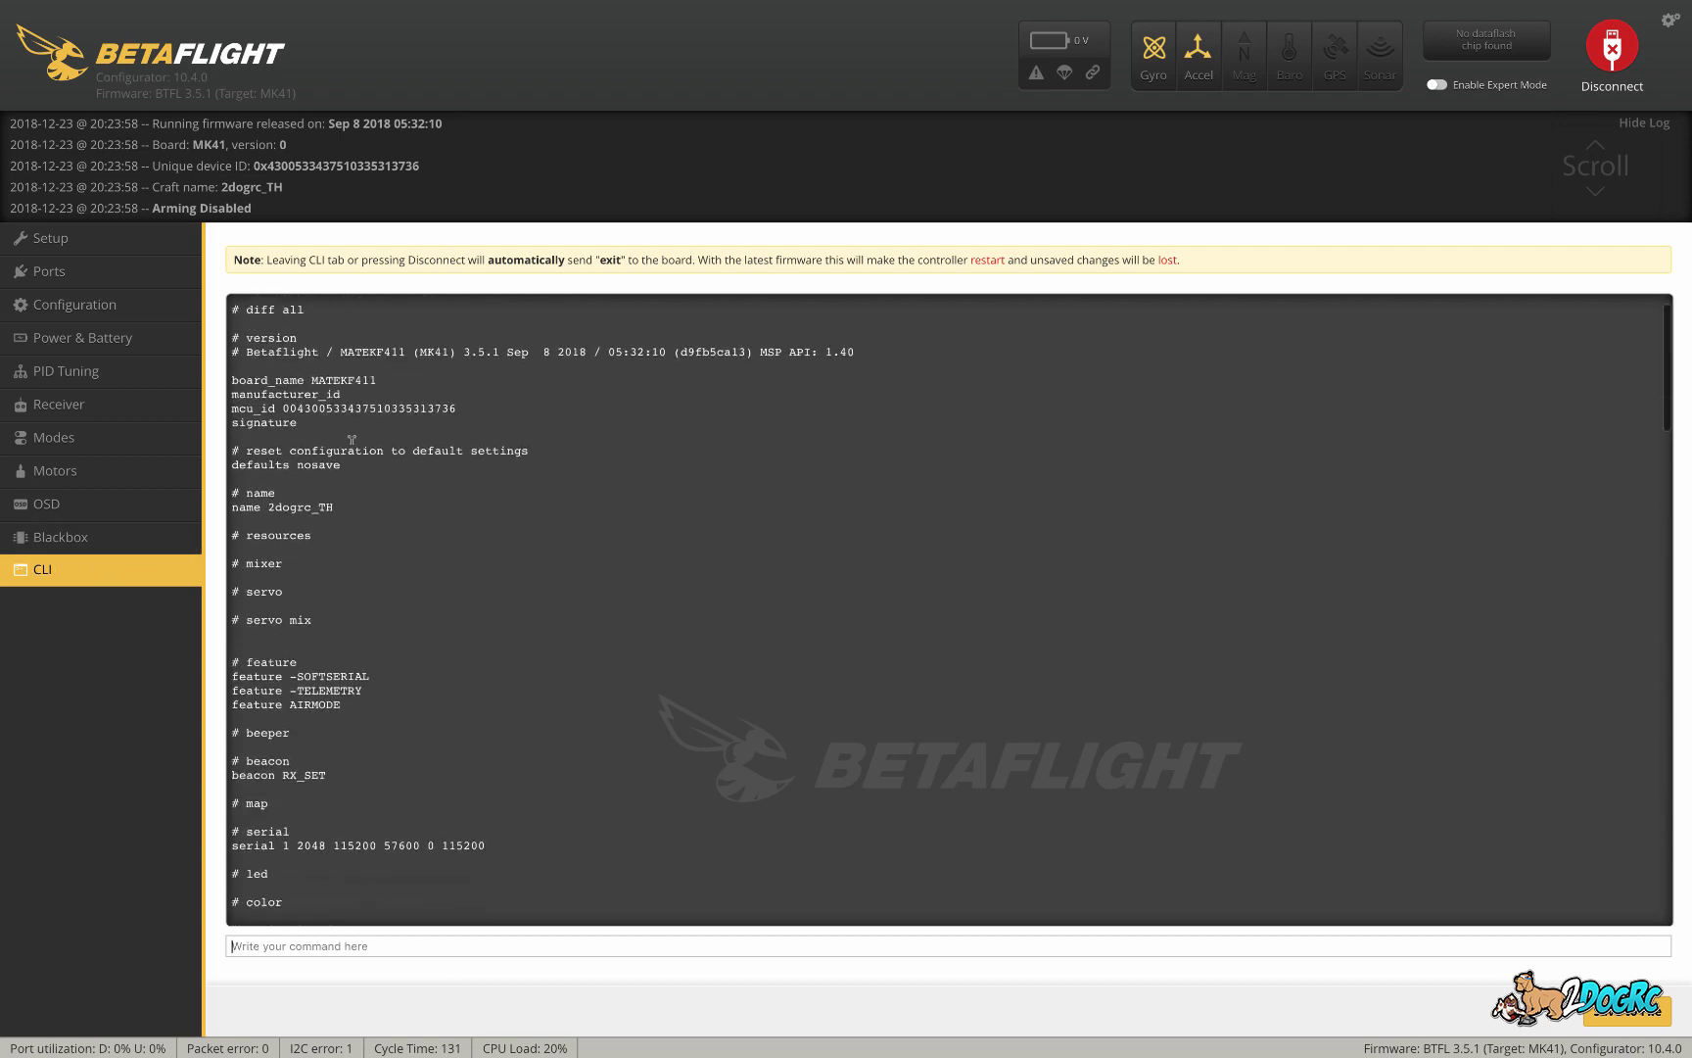
scroll(352, 440, up, 1)
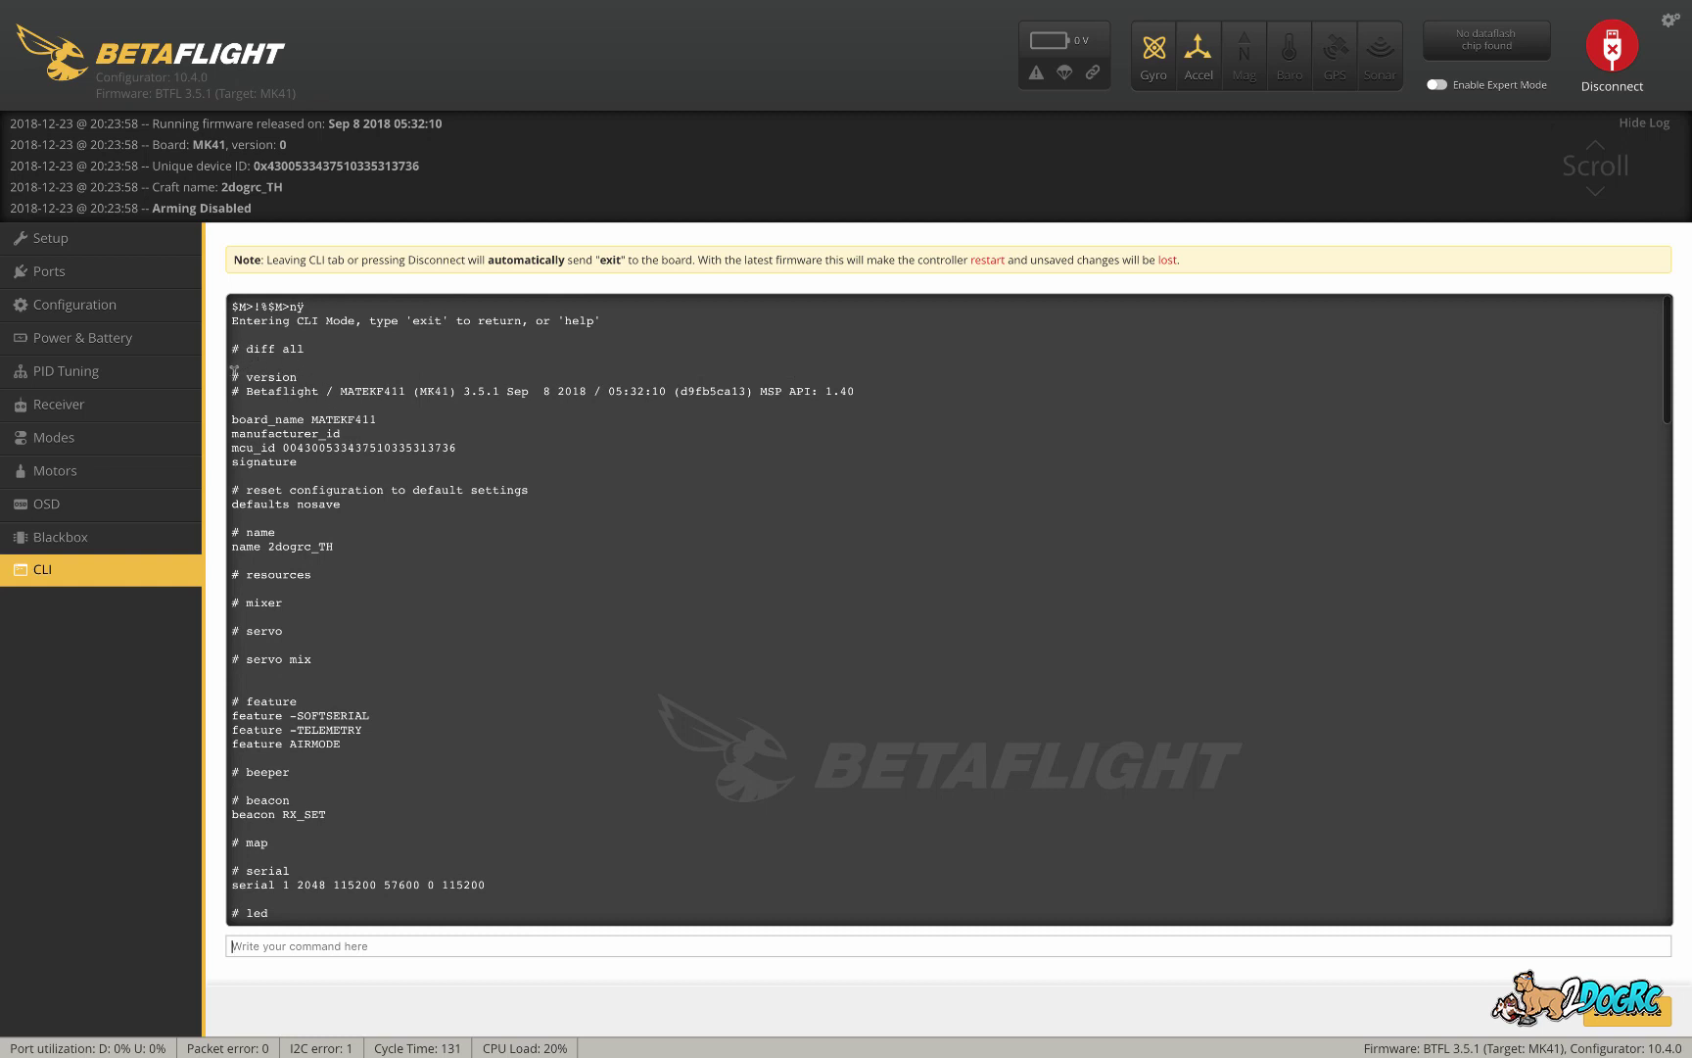
drag(232, 376, 365, 943)
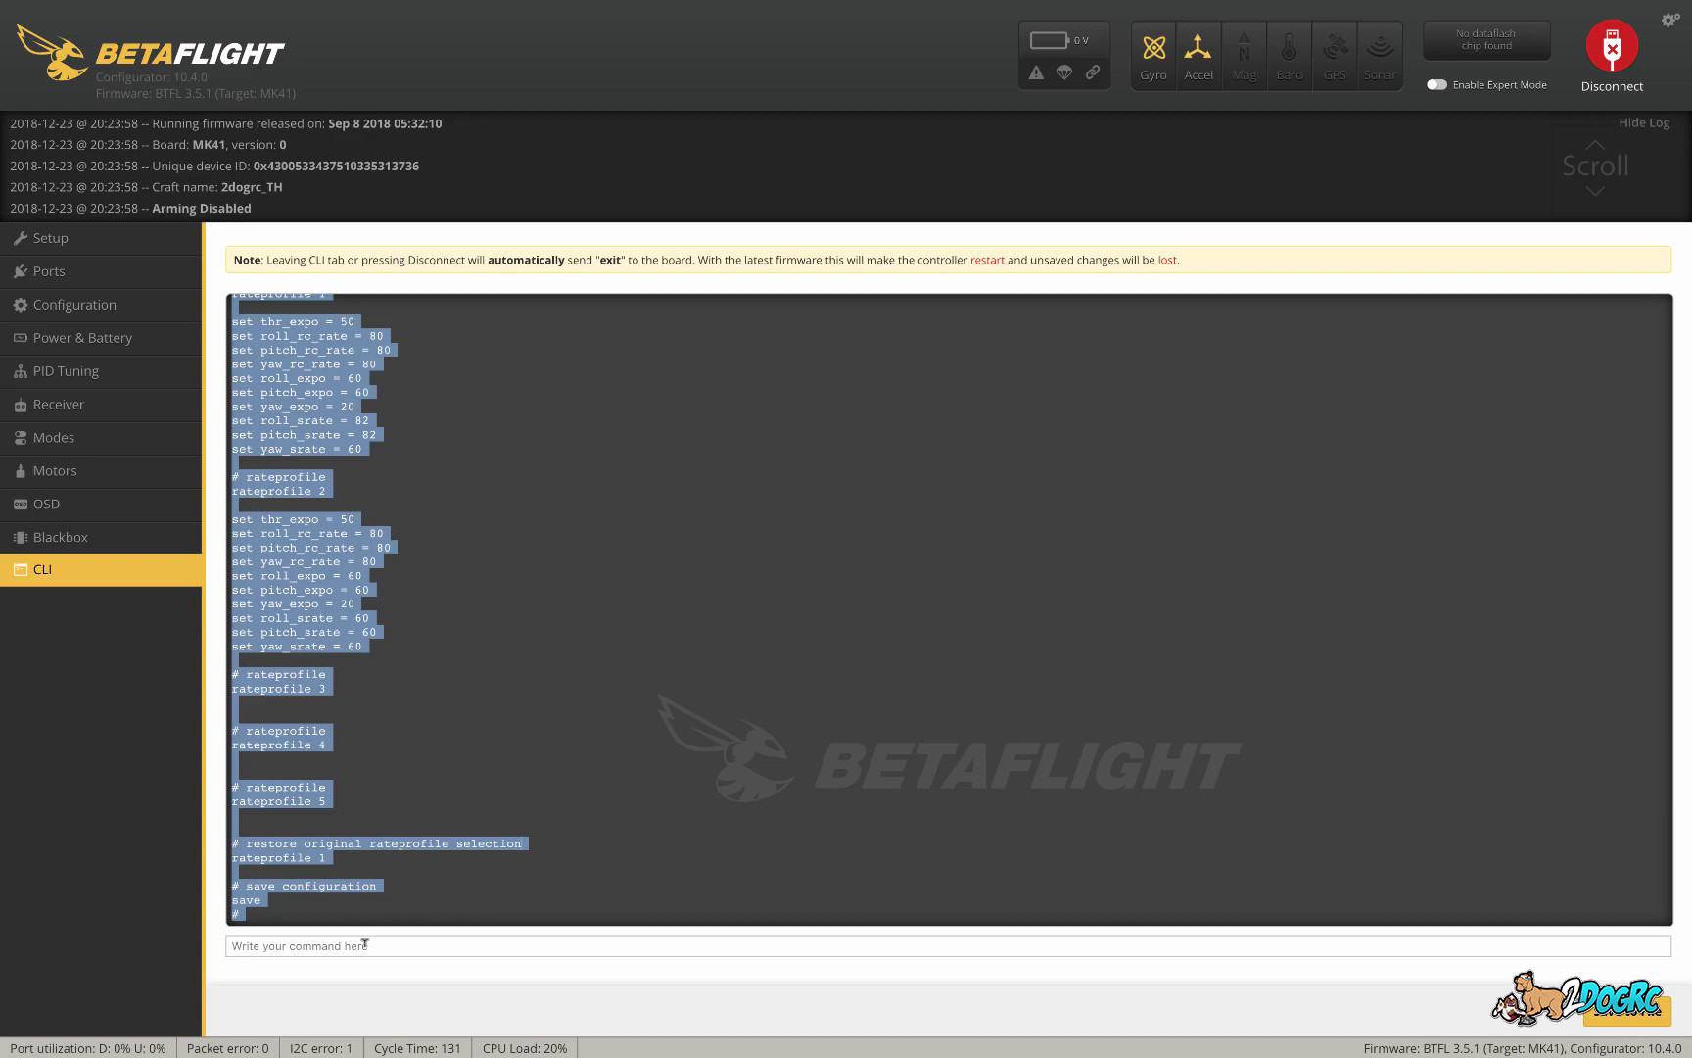
Step: Paste the copied Betaflight diff into a new note in Notes
key(ctrl+Up)
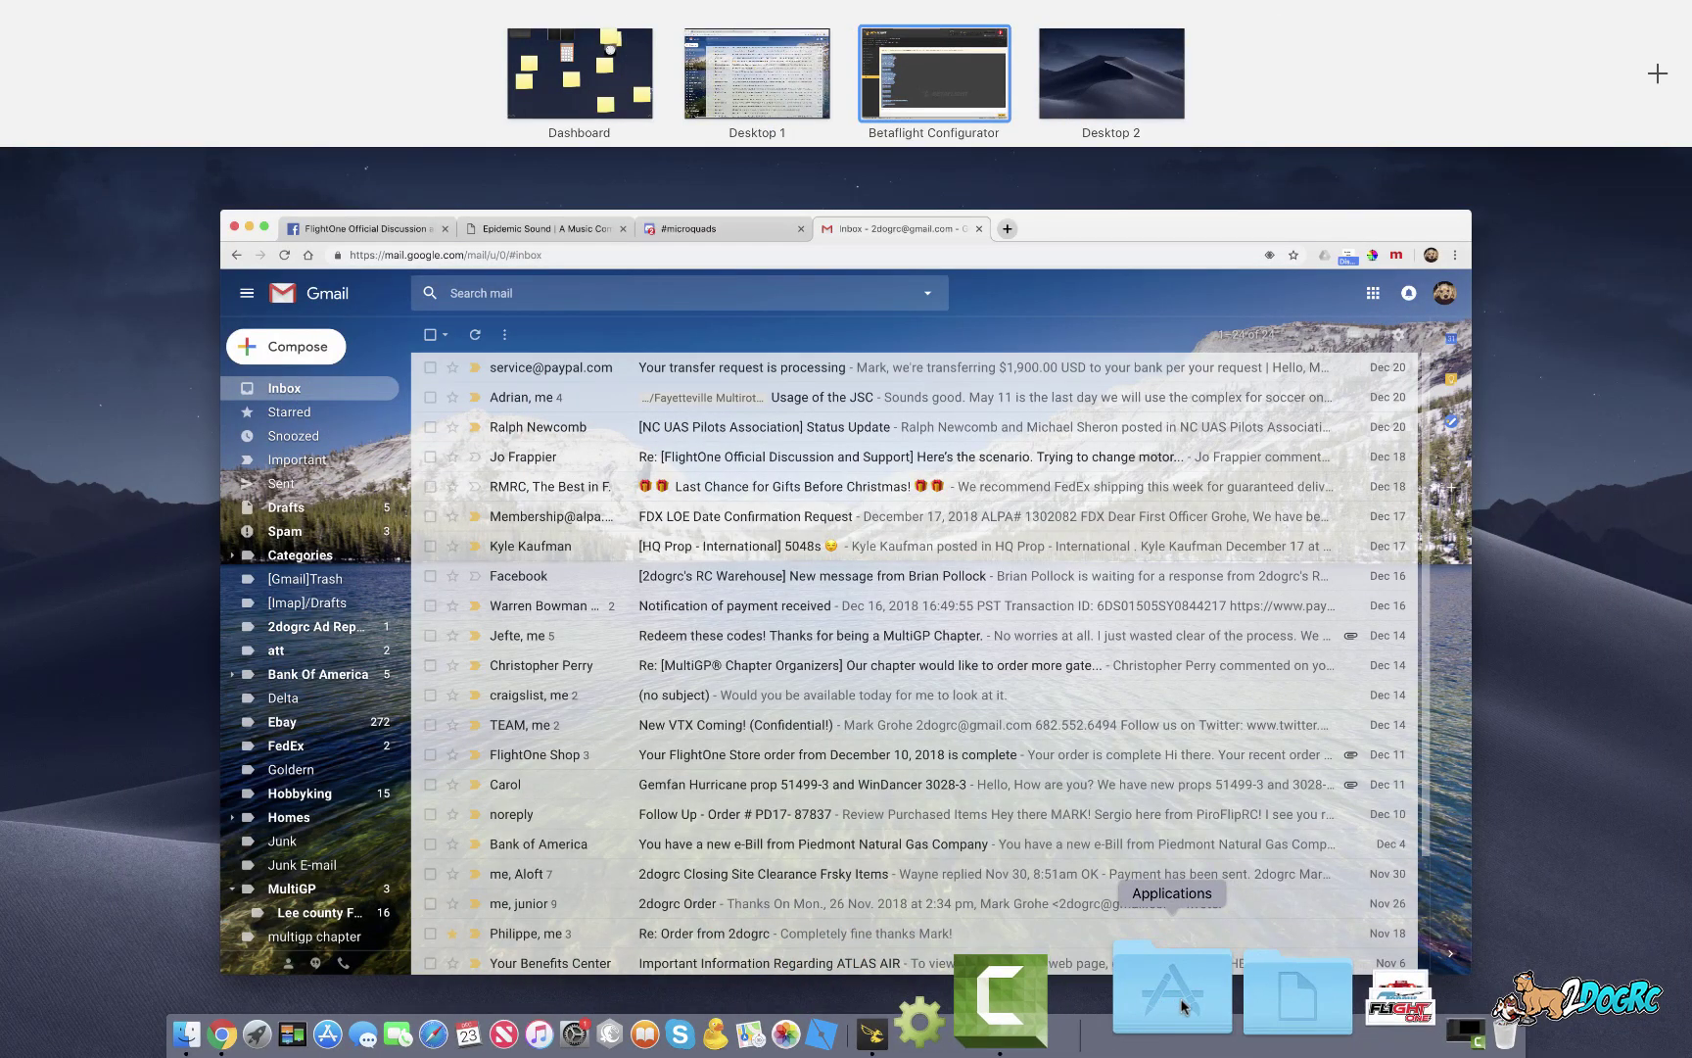
click(1182, 1005)
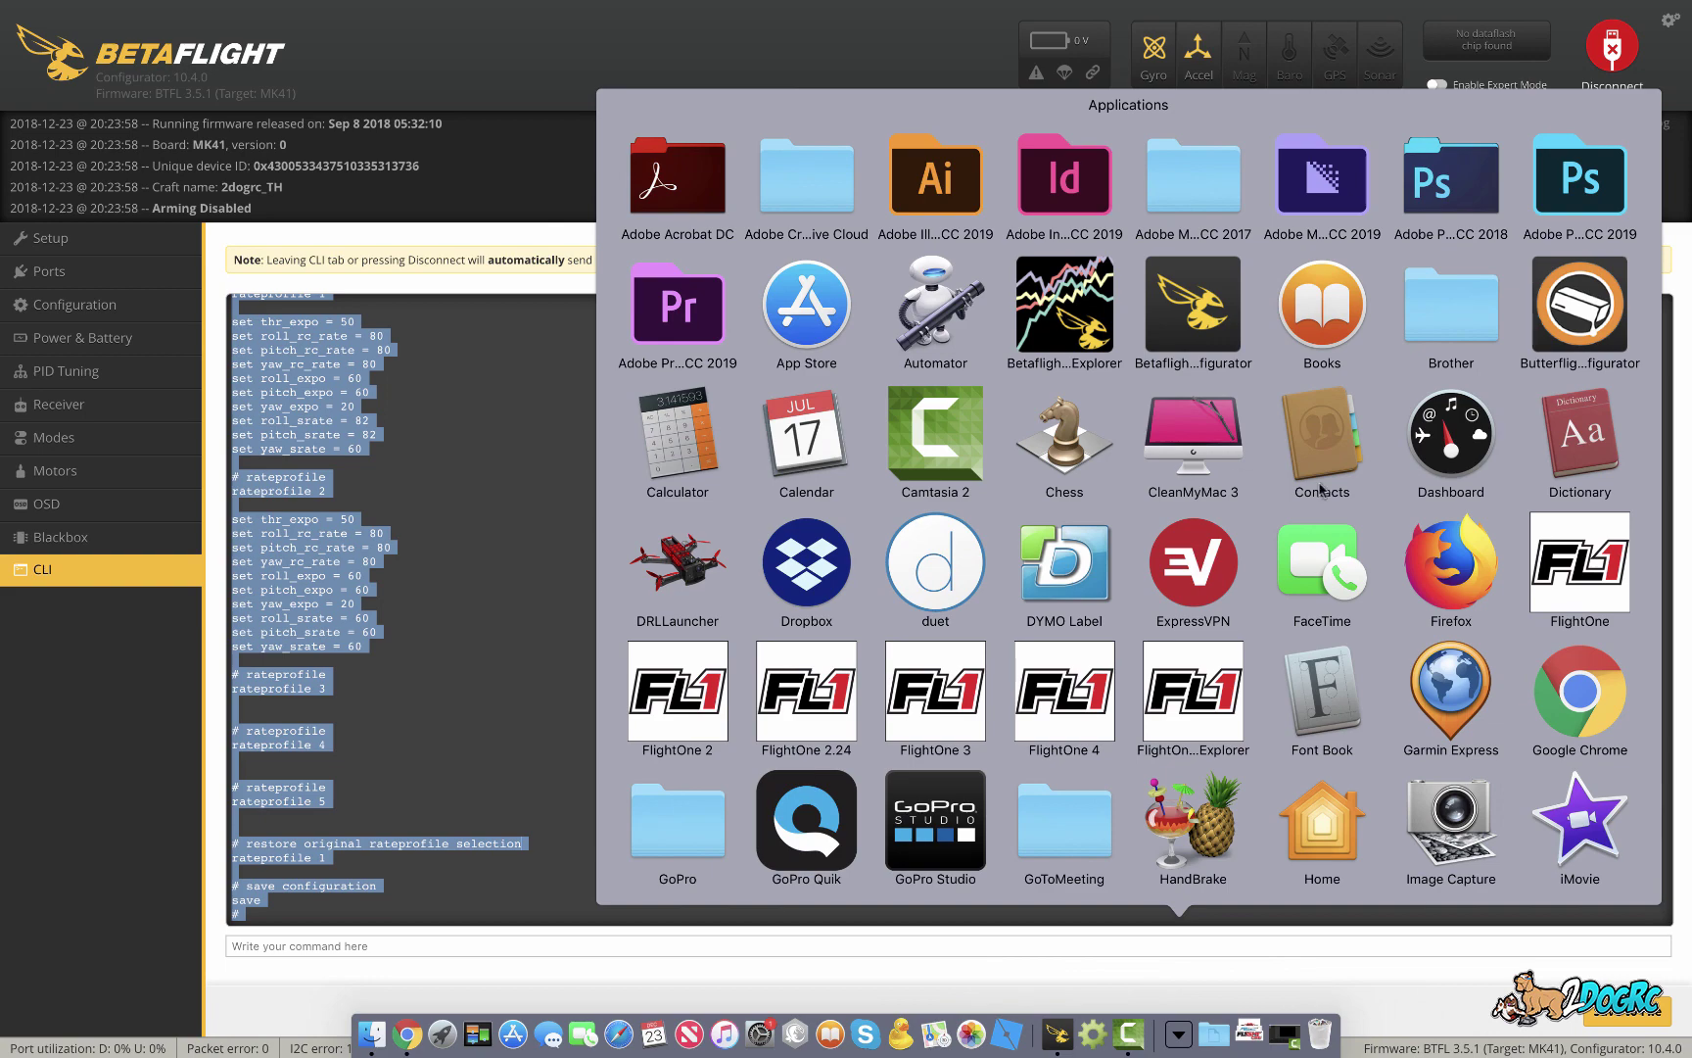
scroll(1320, 490, down, 5)
click(1203, 752)
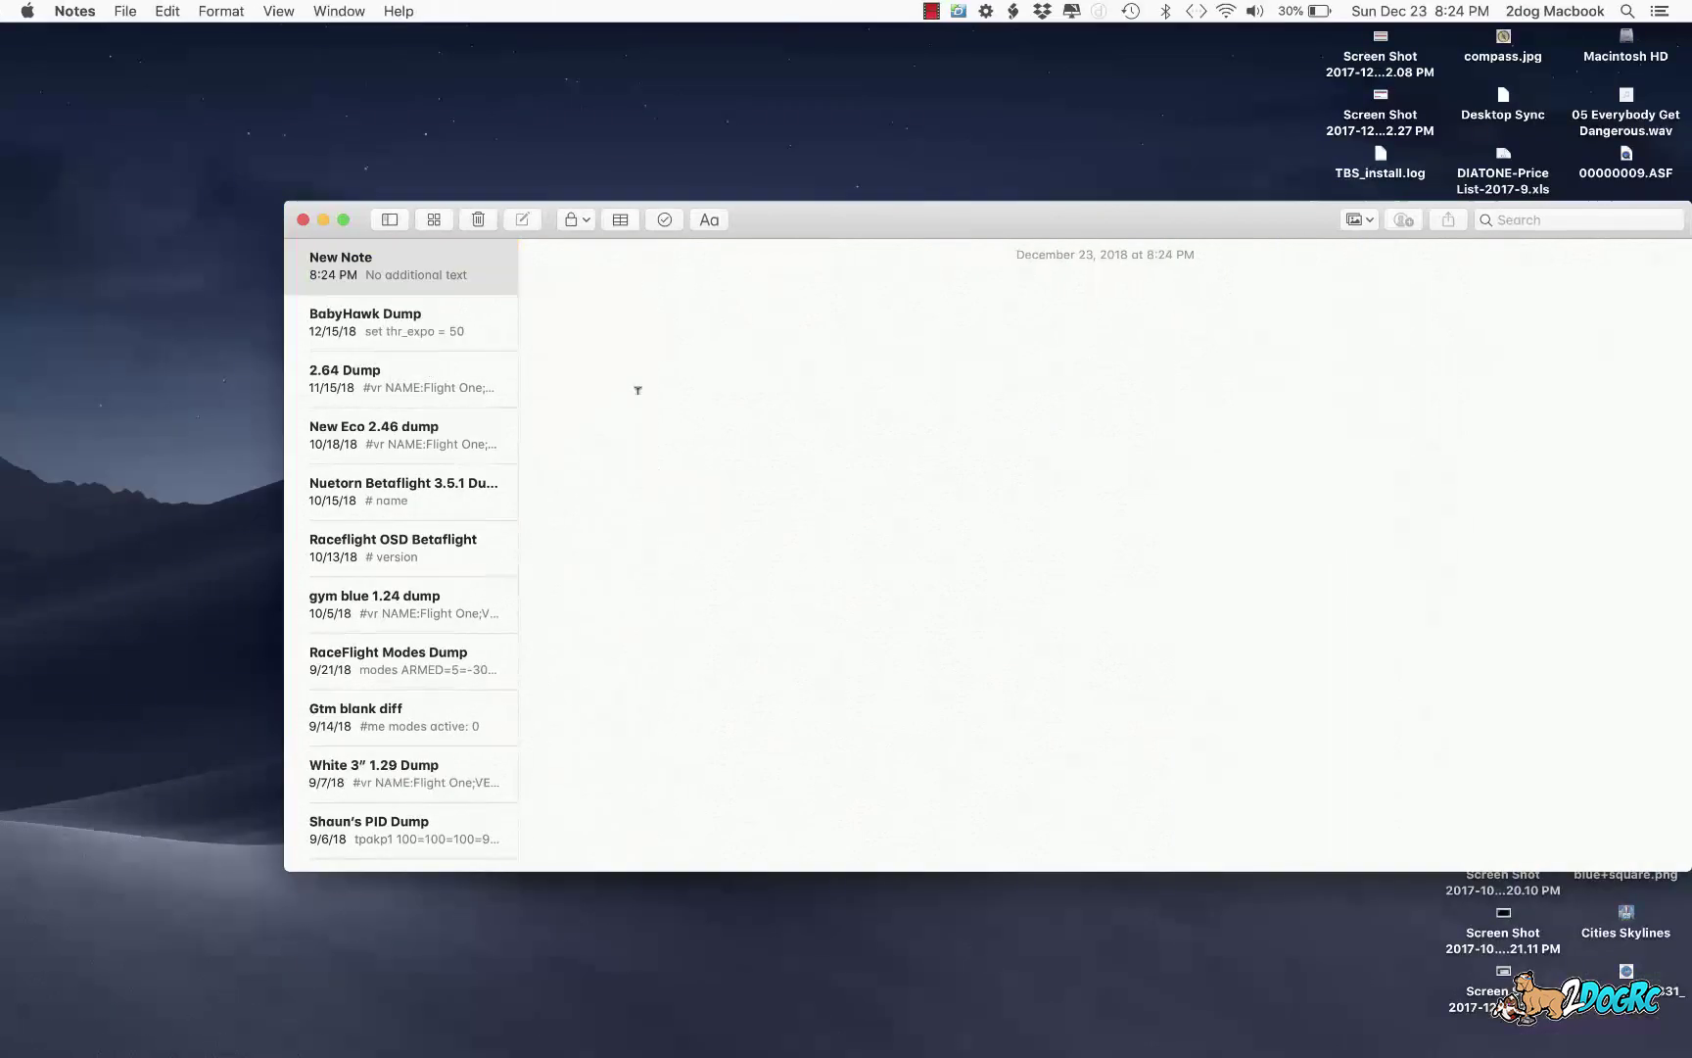
click(635, 386)
key(super+v)
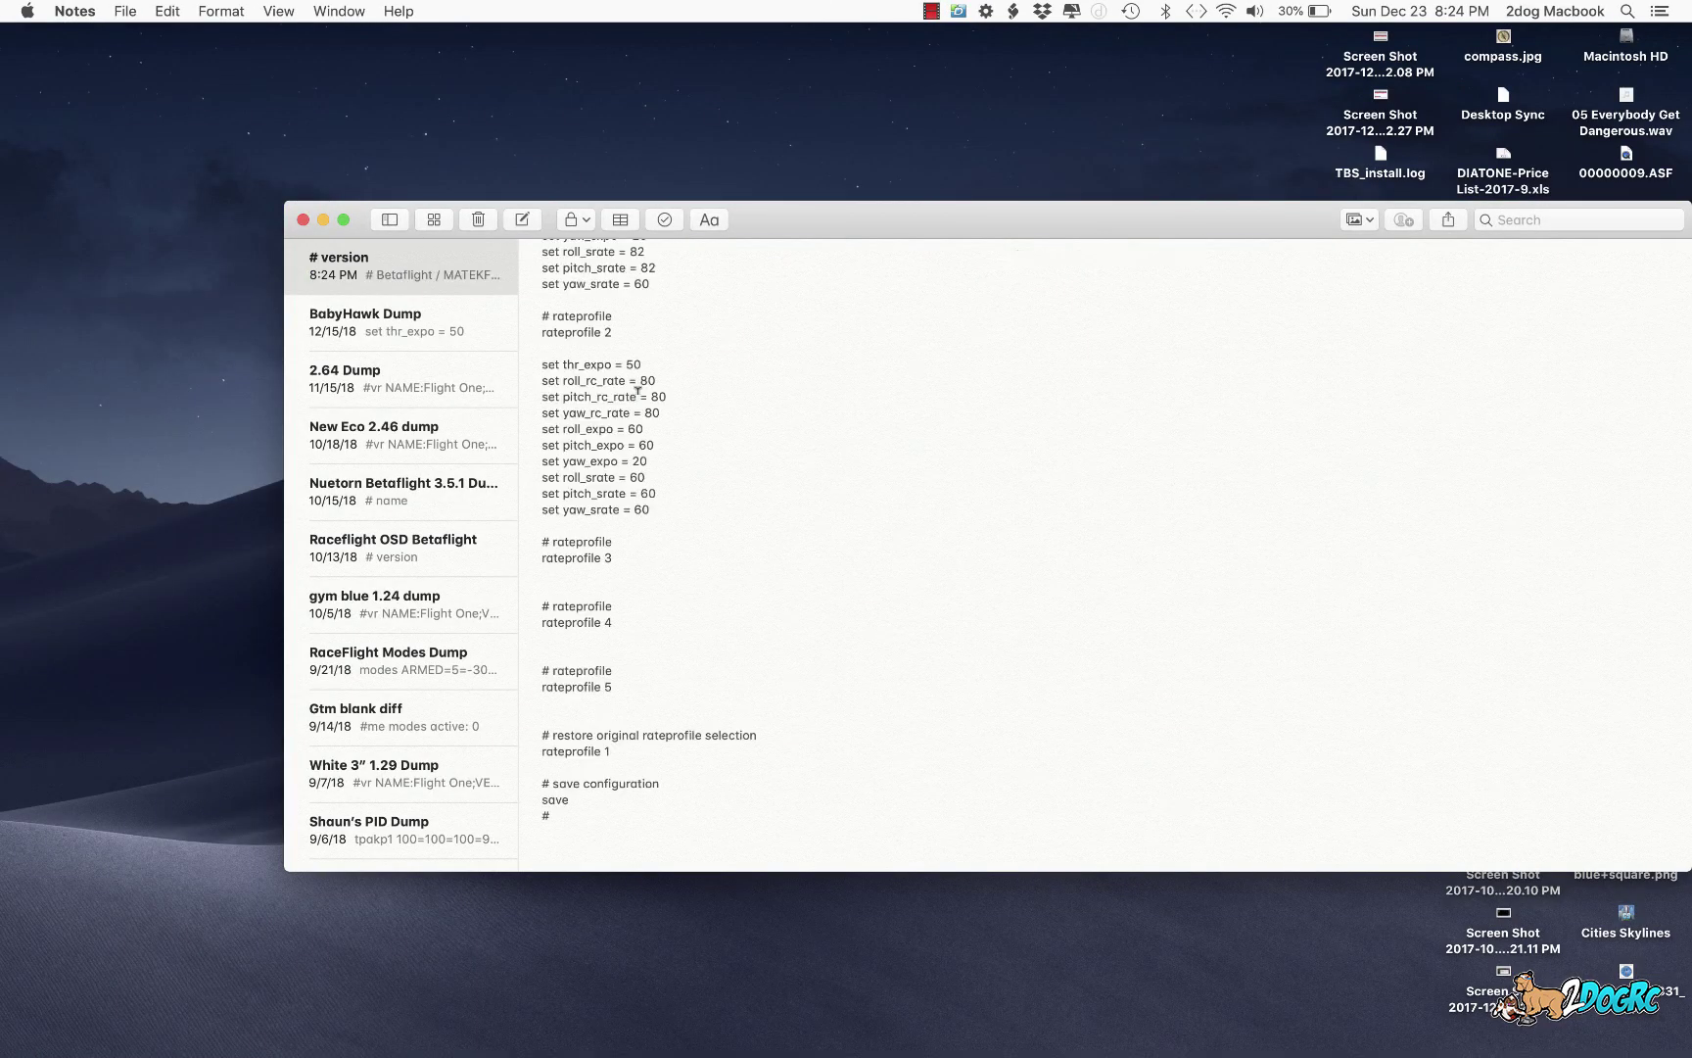
Step: Replace the note's first line with 'Tiny Hawk Stock', then go to Discord's #microquads channel
scroll(676, 371, up, 20)
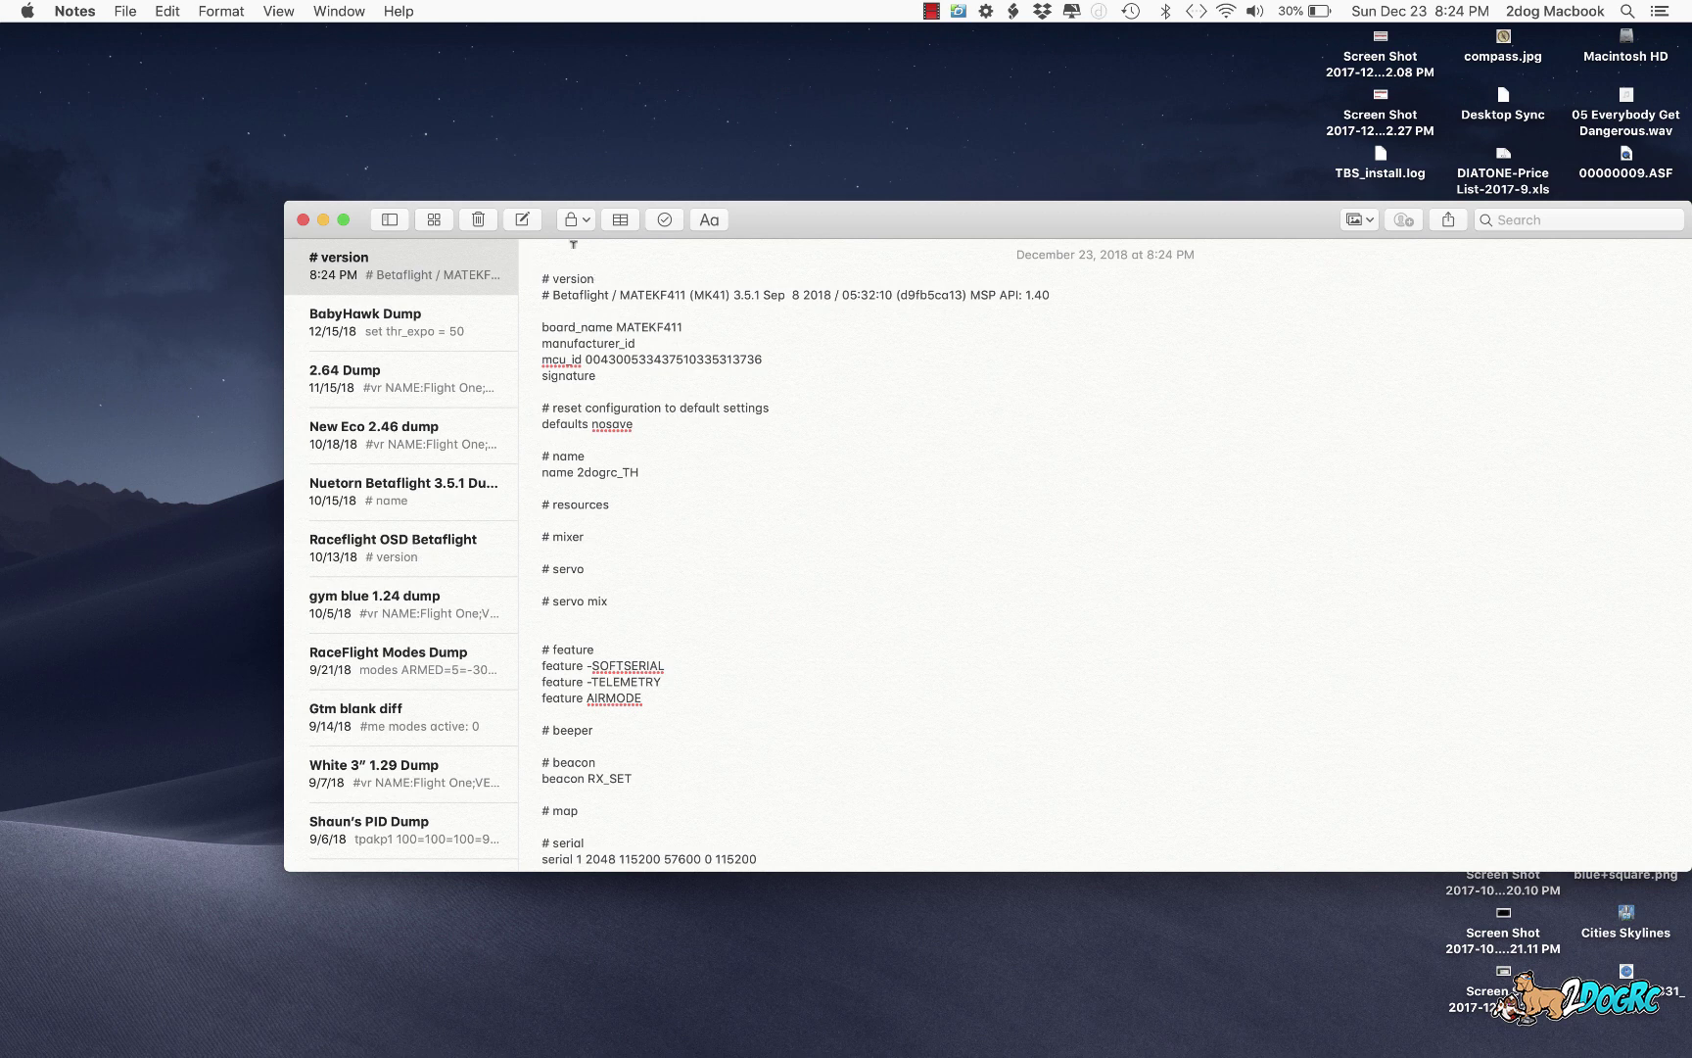
drag(597, 277, 513, 262)
text(Tiny Hawk Stock)
key(super+Tab)
click(646, 61)
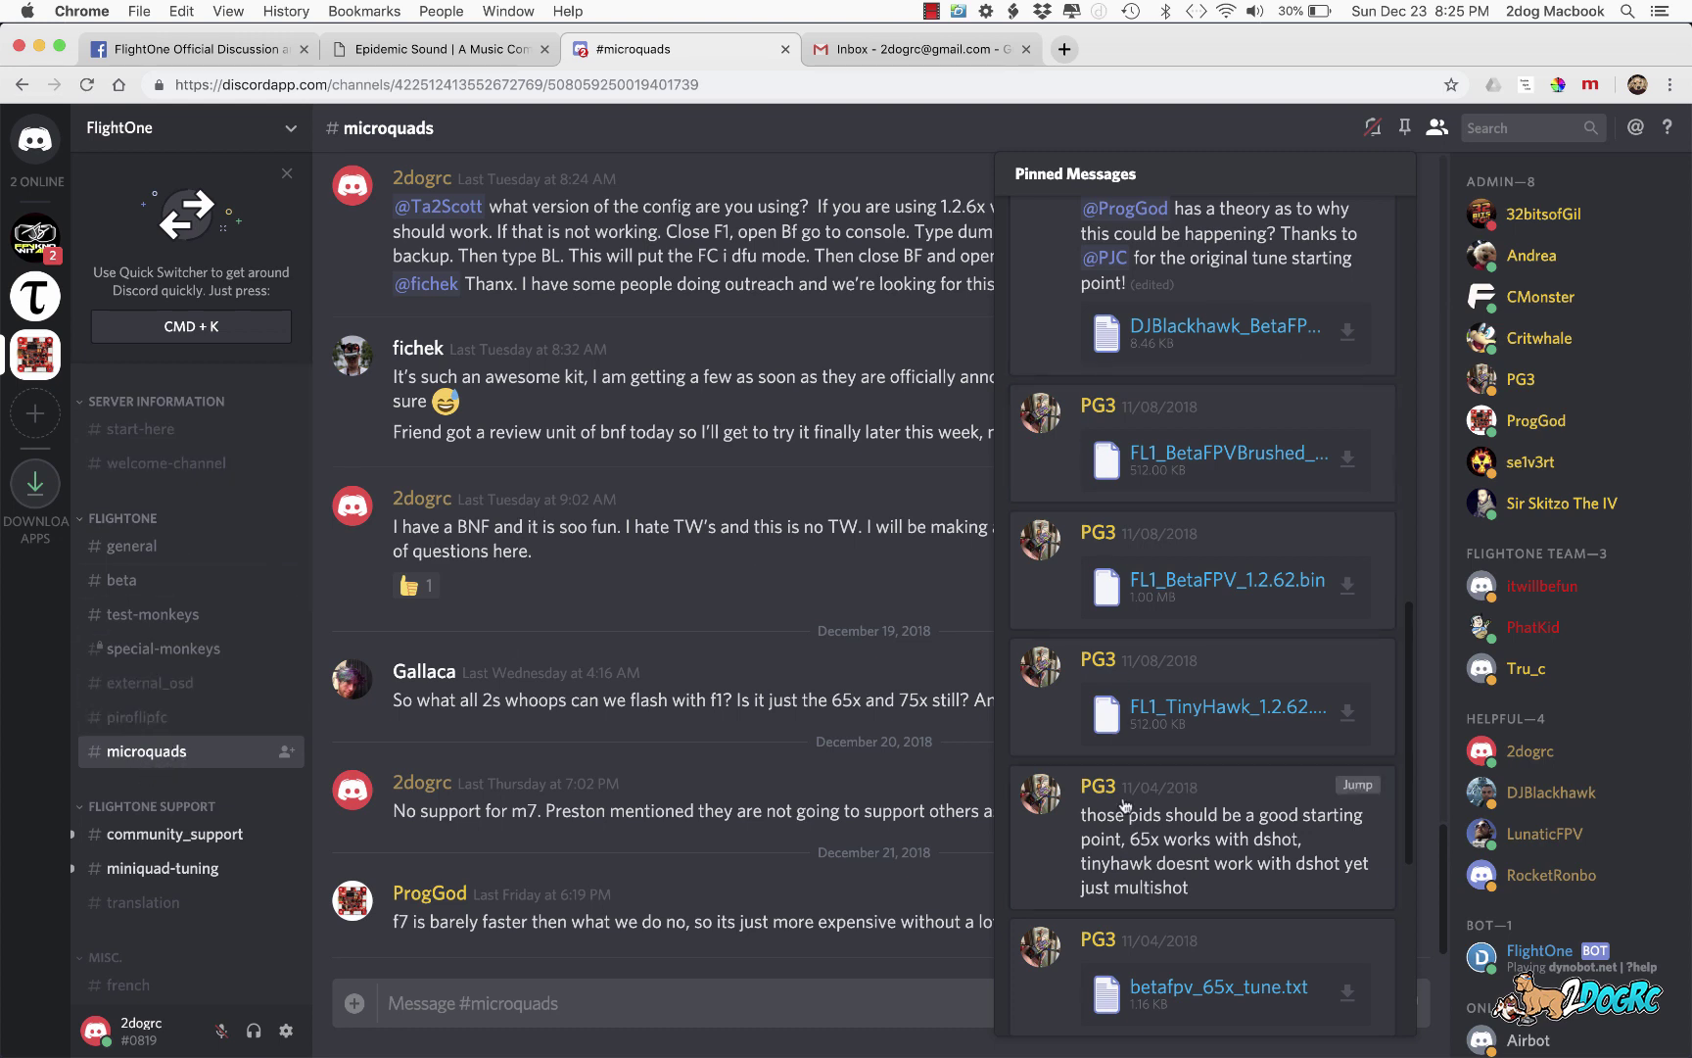
scroll(1214, 501, up, 3)
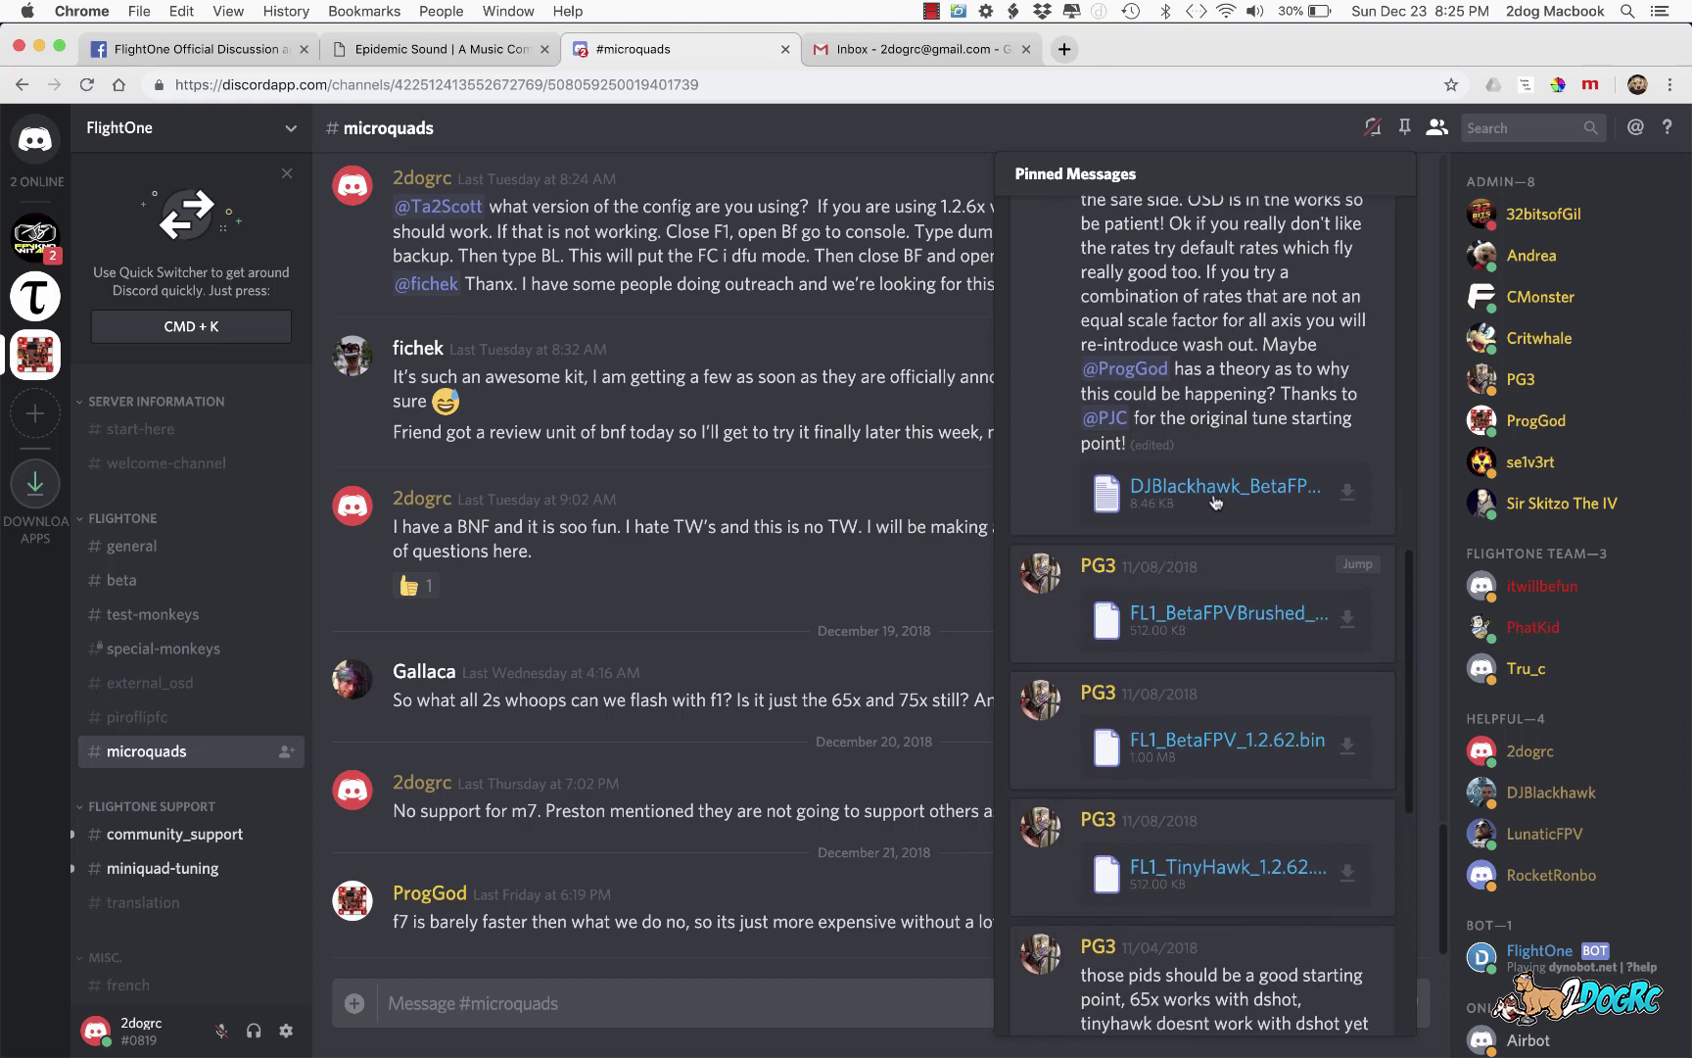
scroll(1253, 494, down, 1)
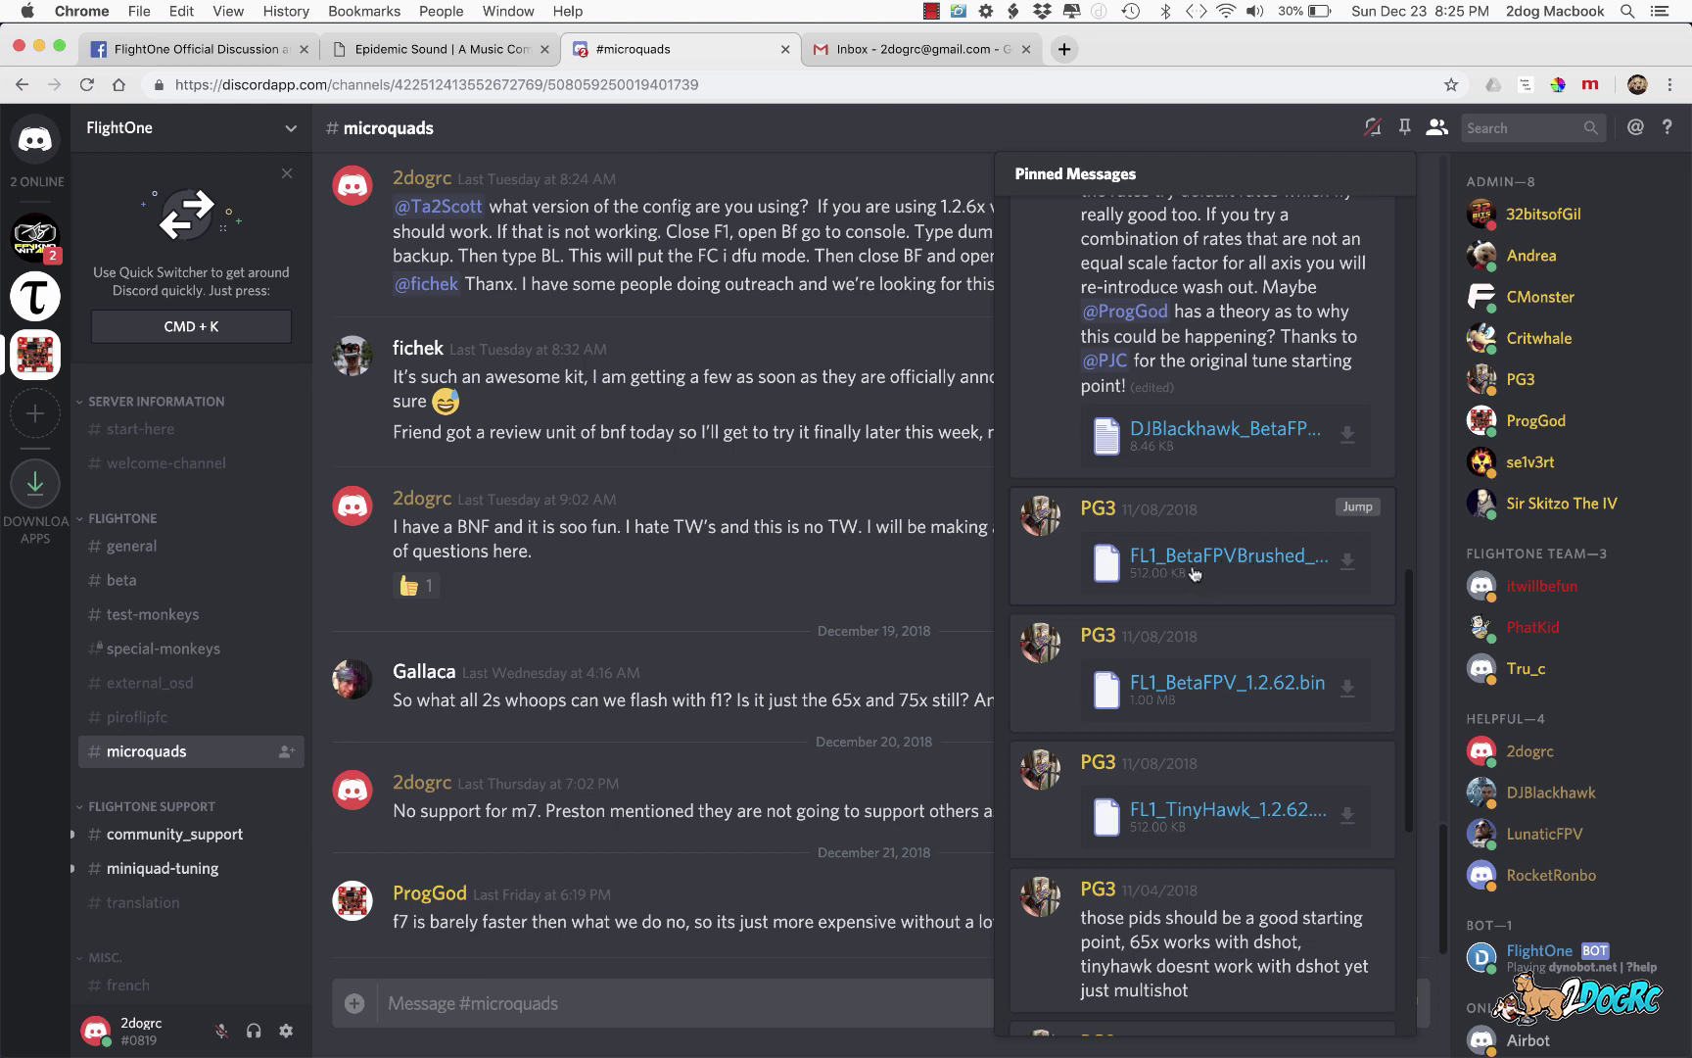
scroll(1260, 569, down, 1)
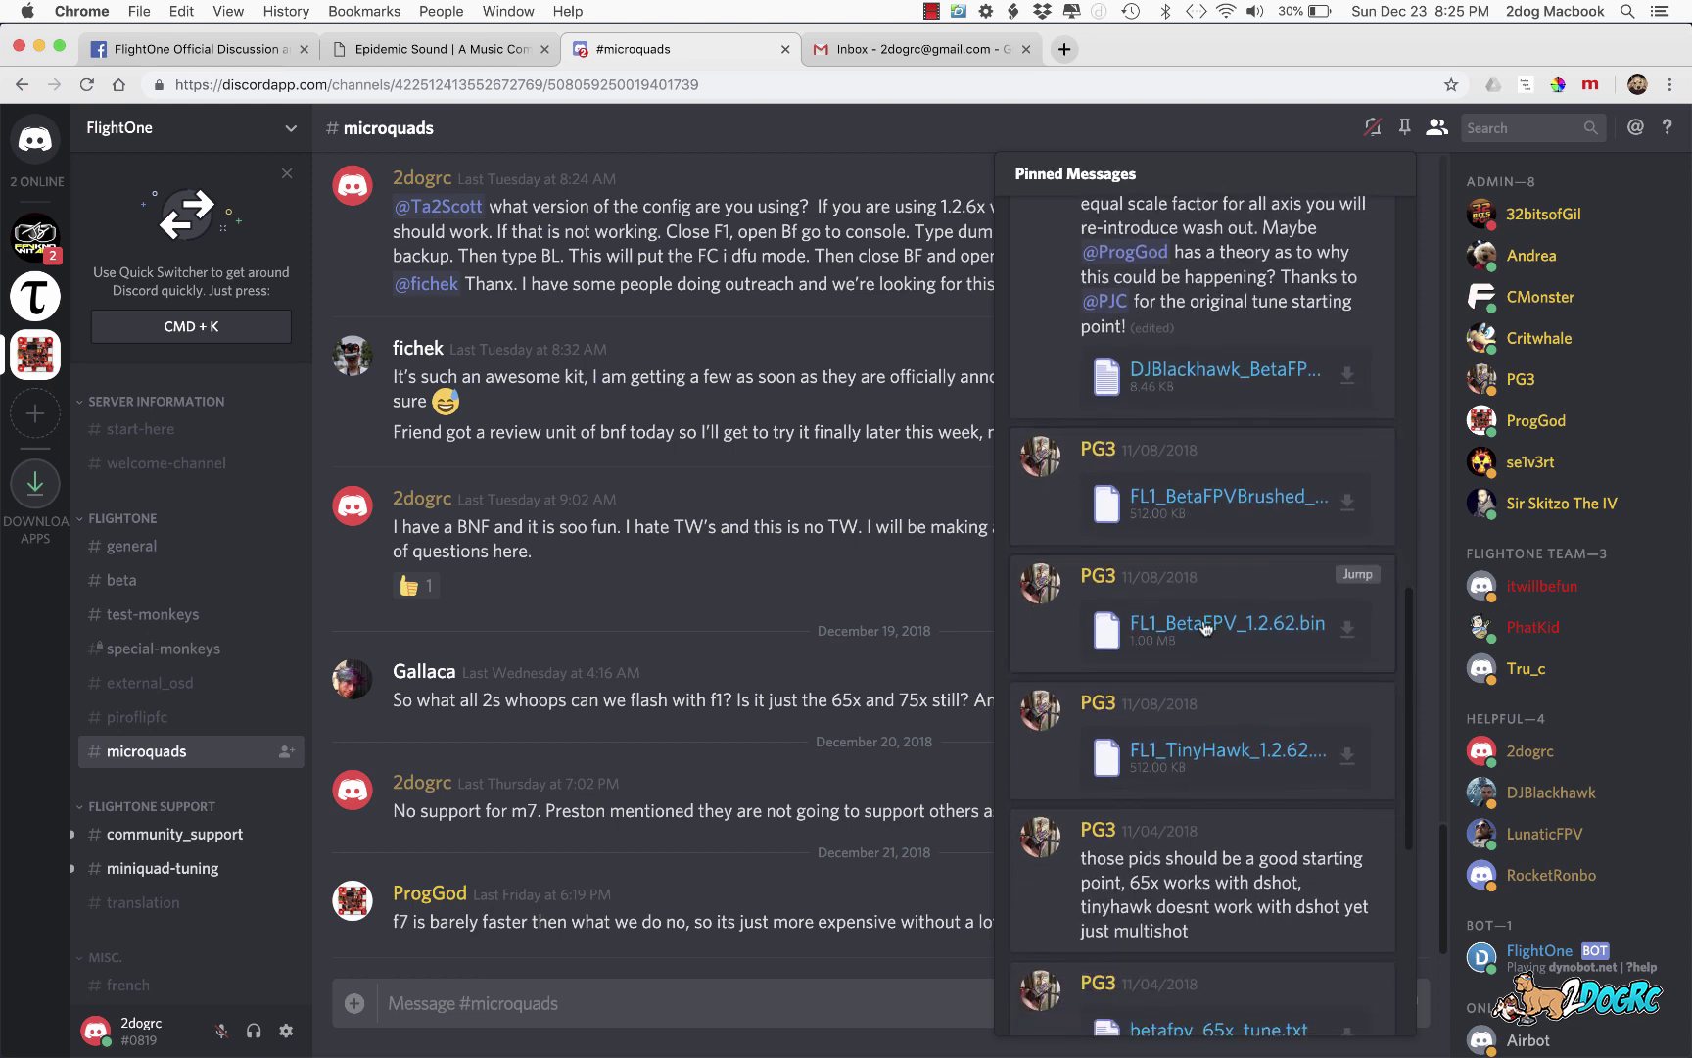
scroll(1251, 646, down, 2)
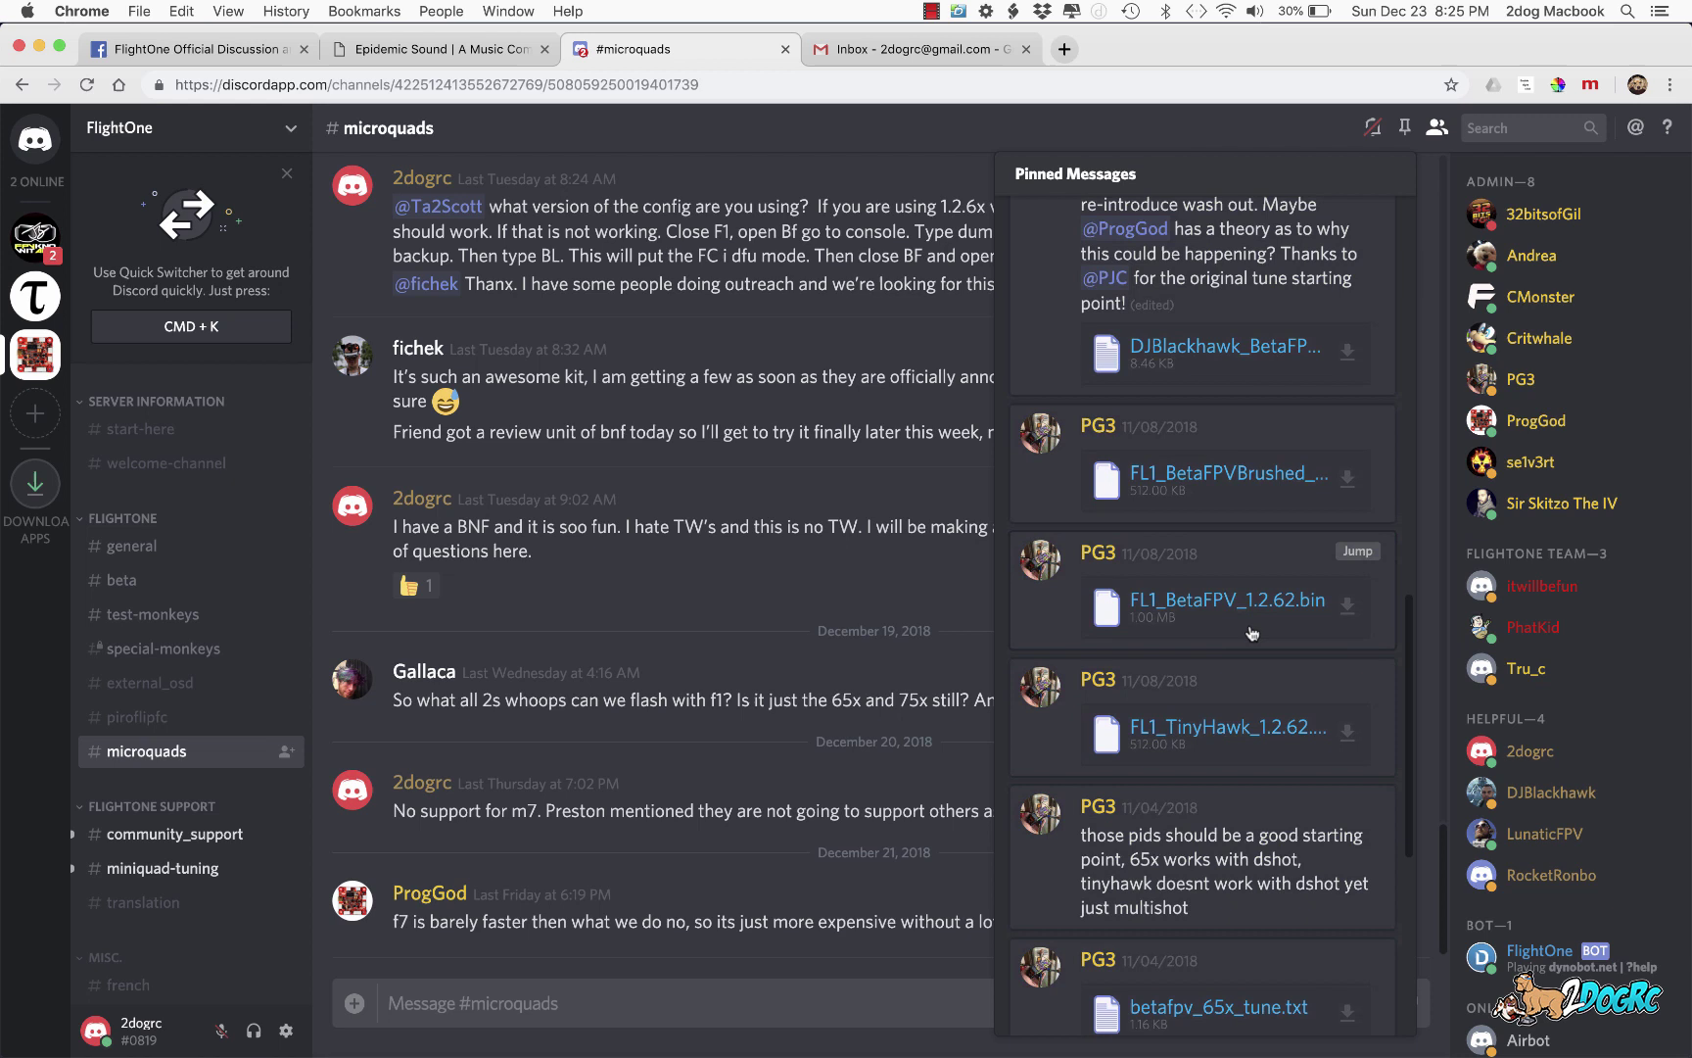
scroll(1238, 776, down, 2)
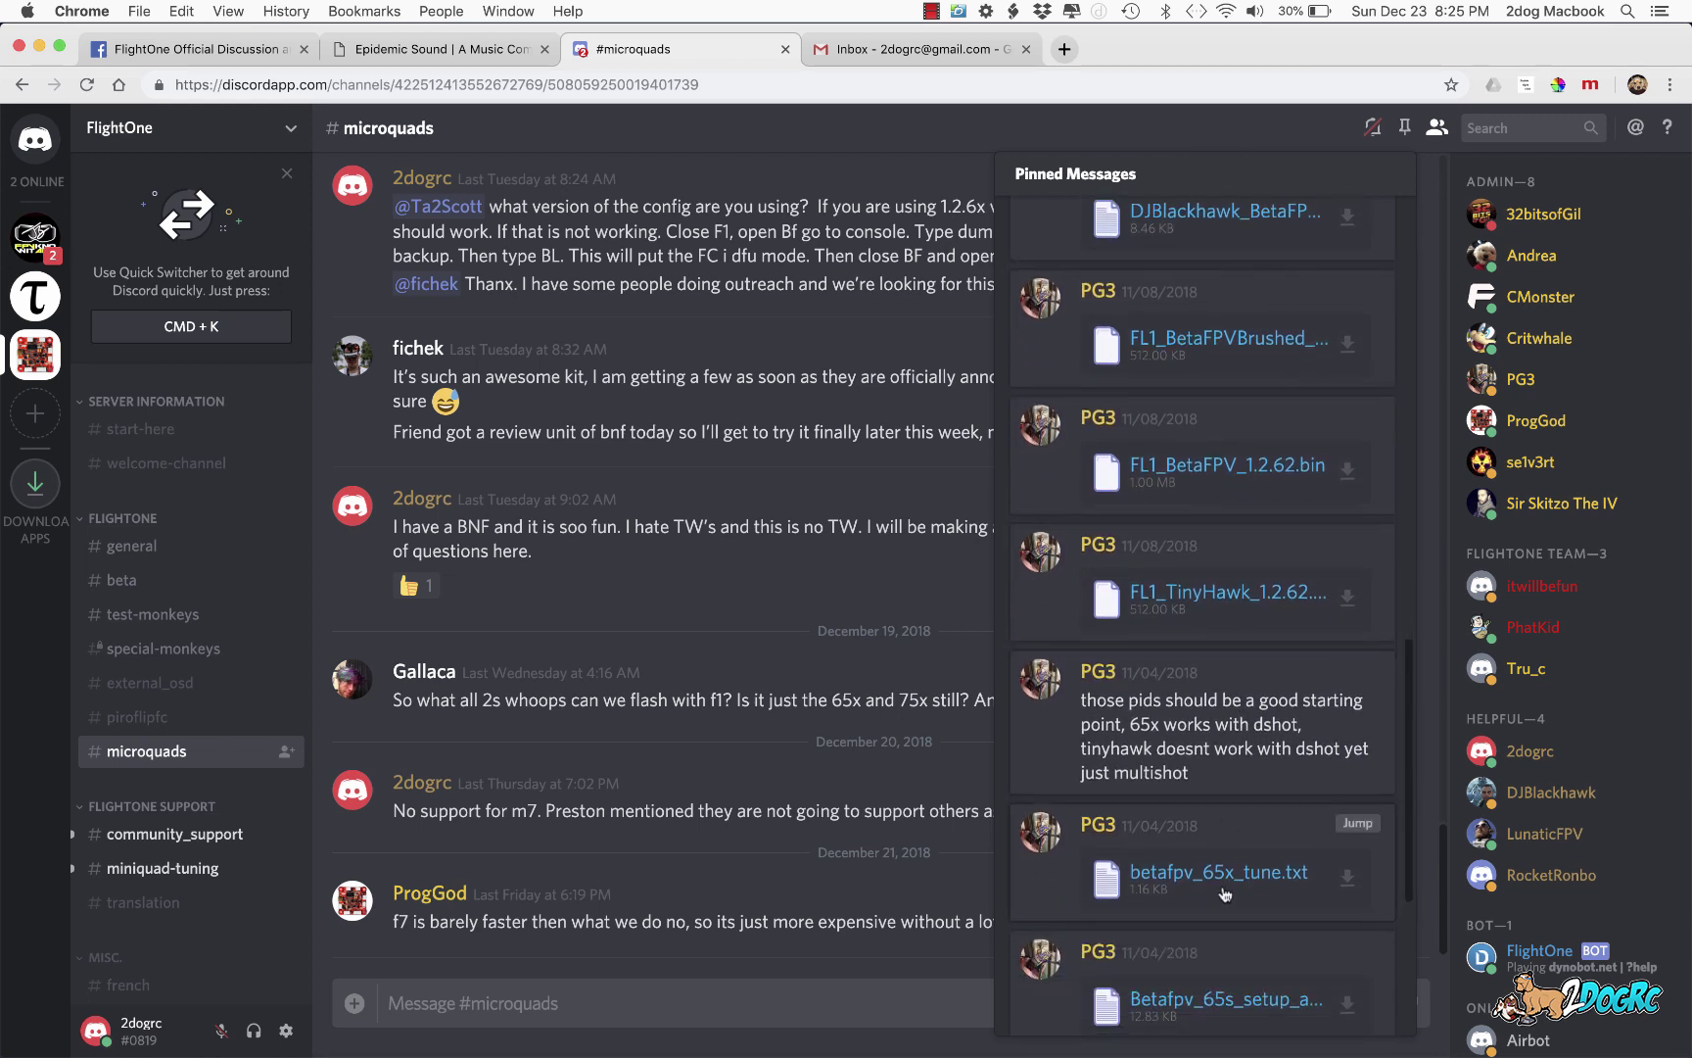
scroll(1229, 862, down, 2)
scroll(1224, 893, down, 2)
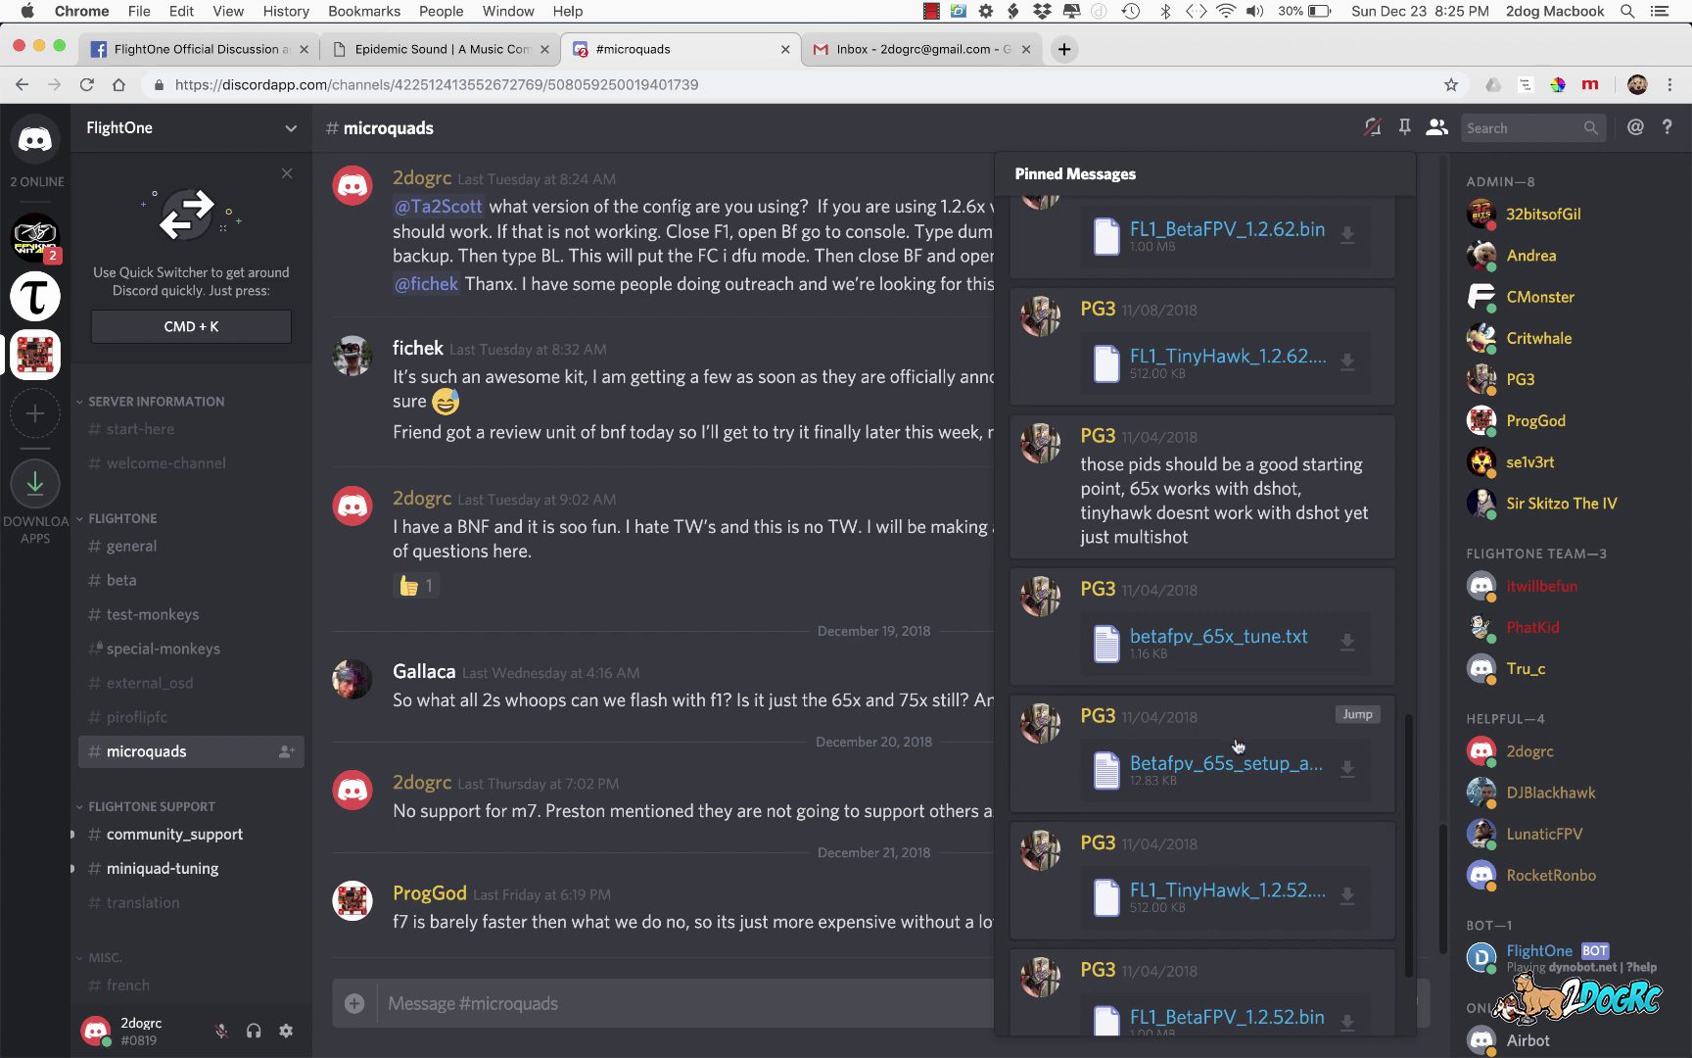
scroll(1233, 695, up, 2)
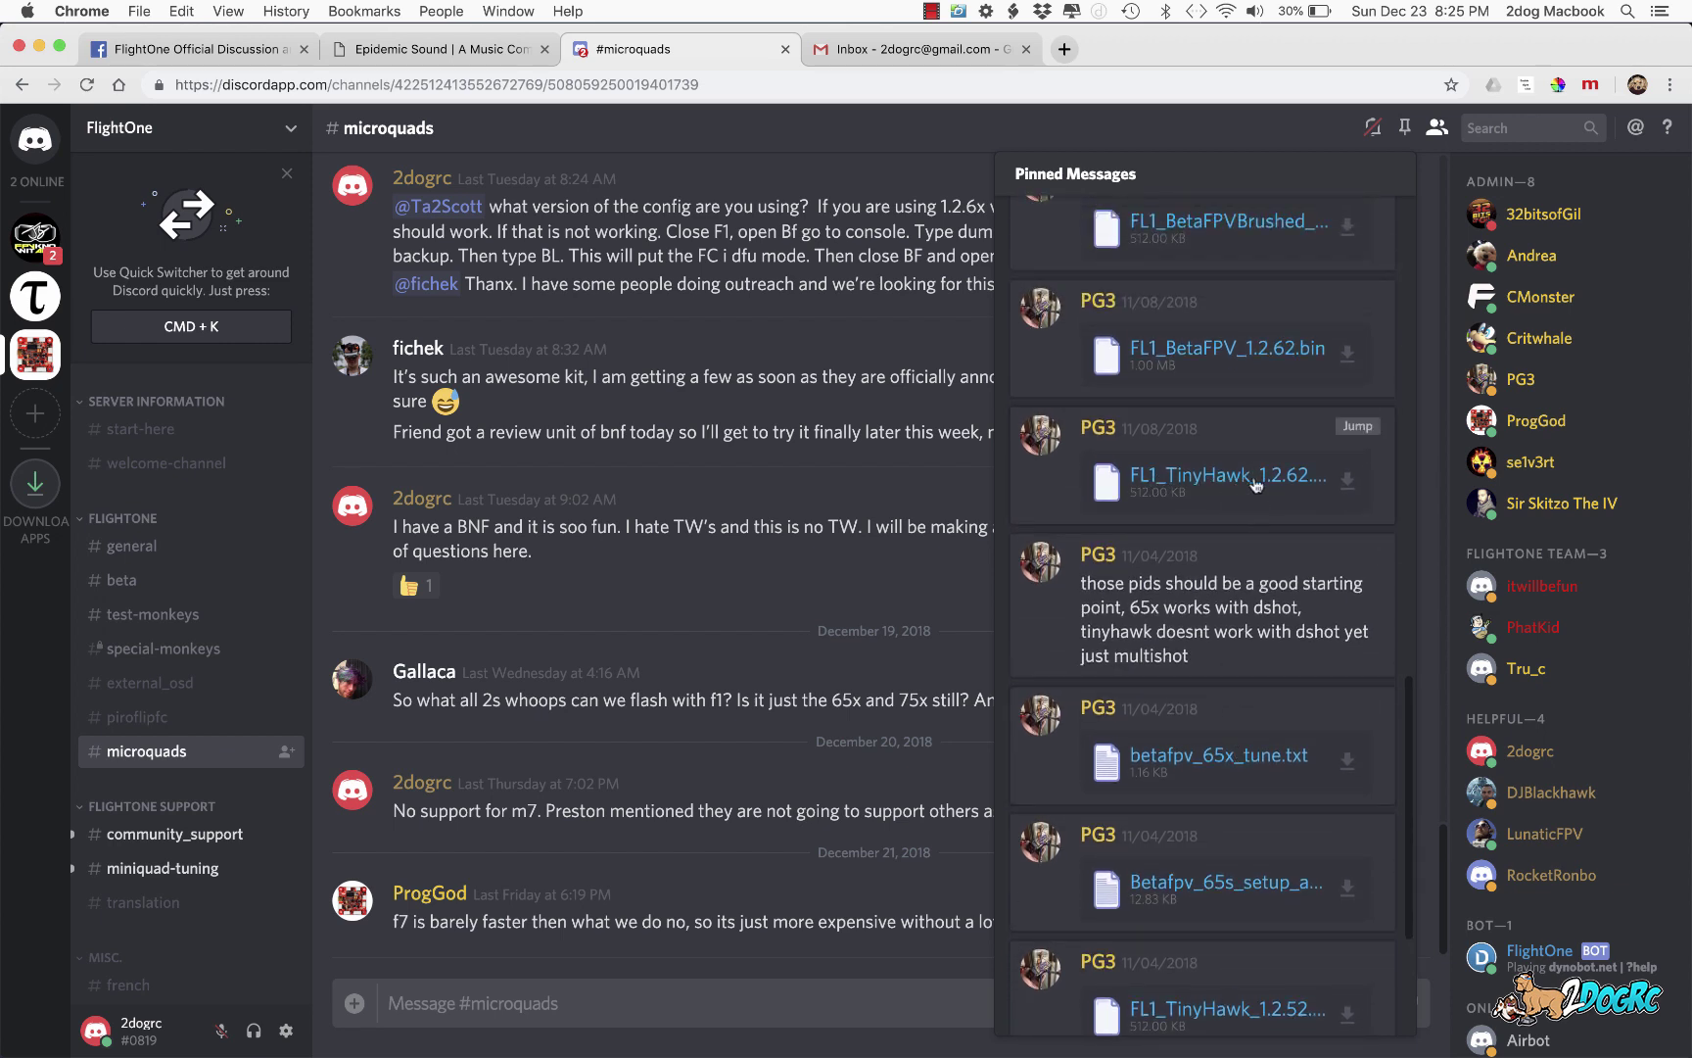
Step: Download FL1_TinyHawk_1.2.62.bin from the pinned message into Revolt Firmwares and Configurators
click(1278, 483)
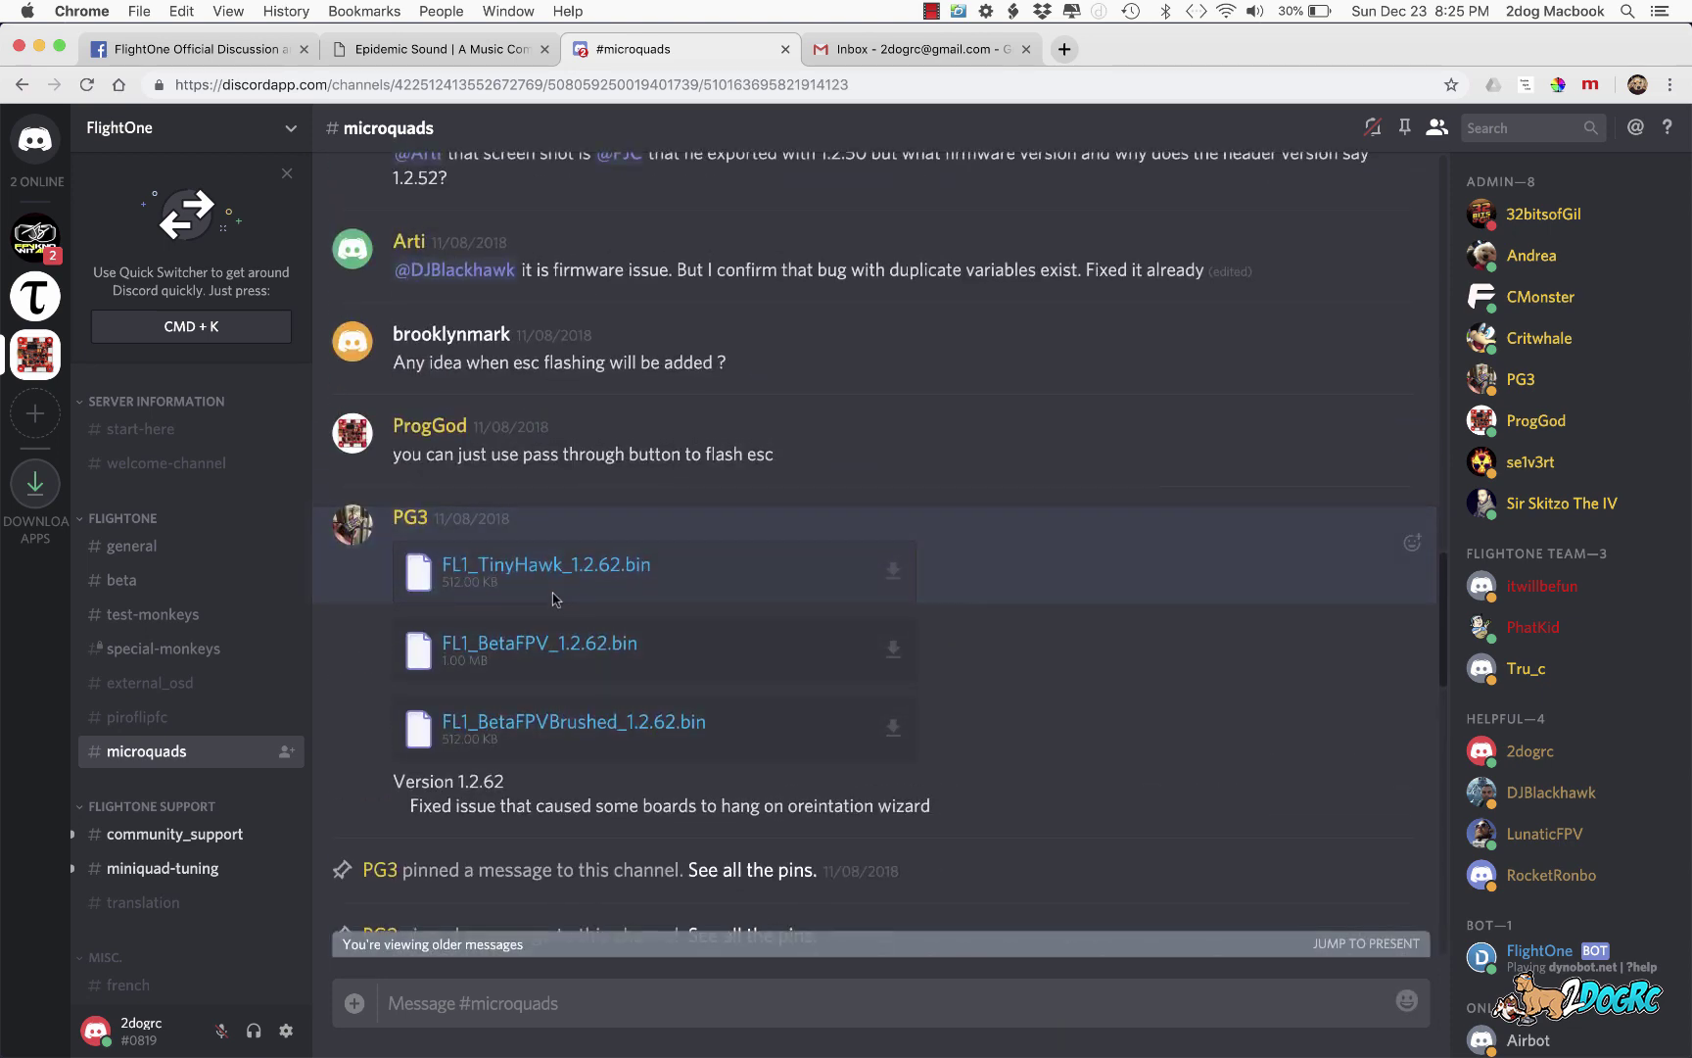
click(891, 571)
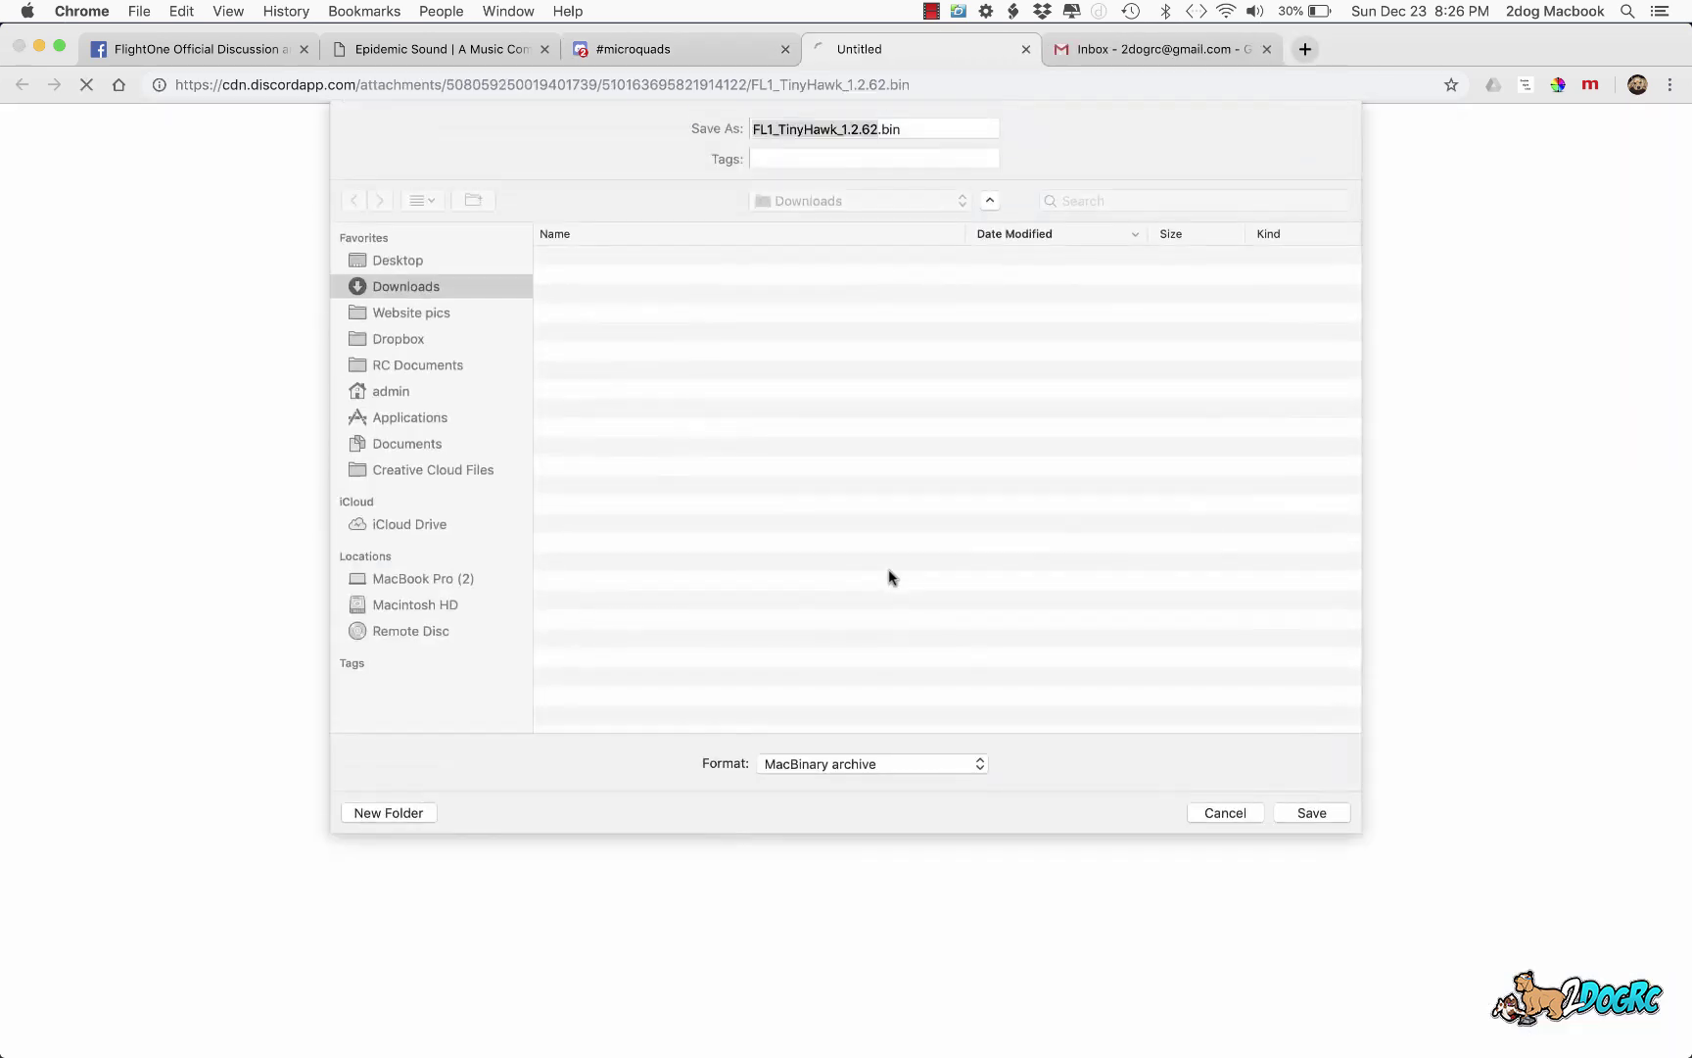
click(438, 366)
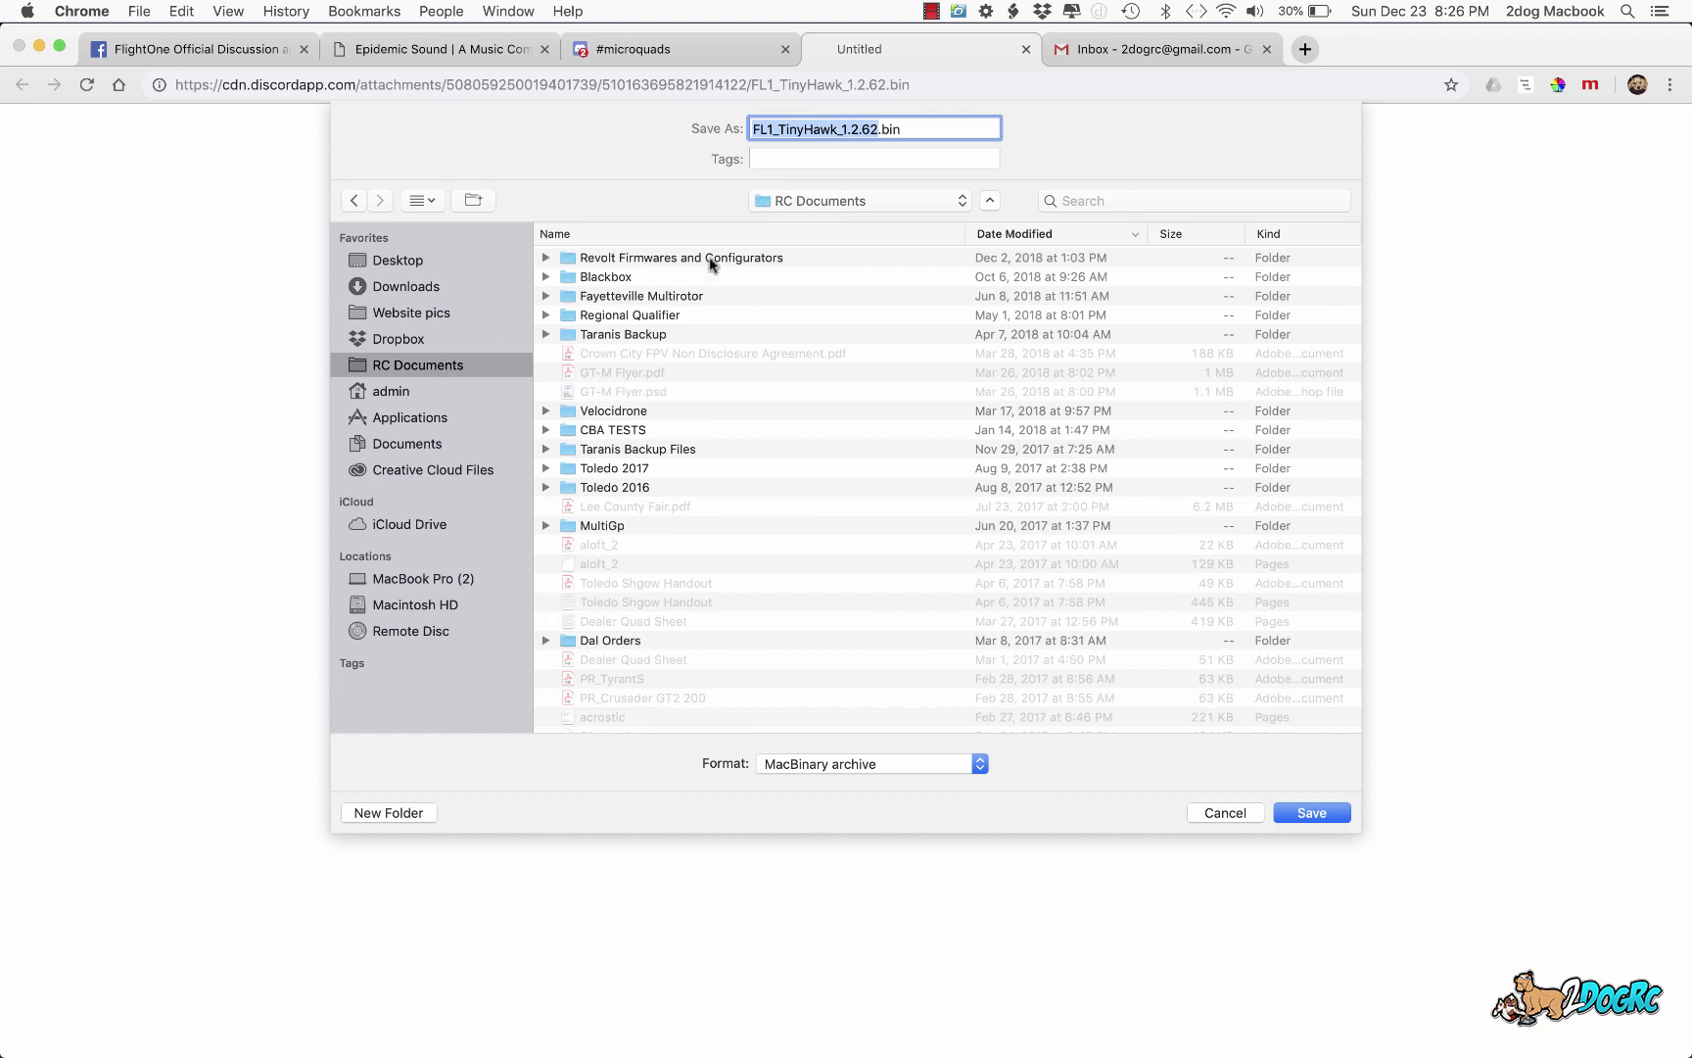
double_click(712, 259)
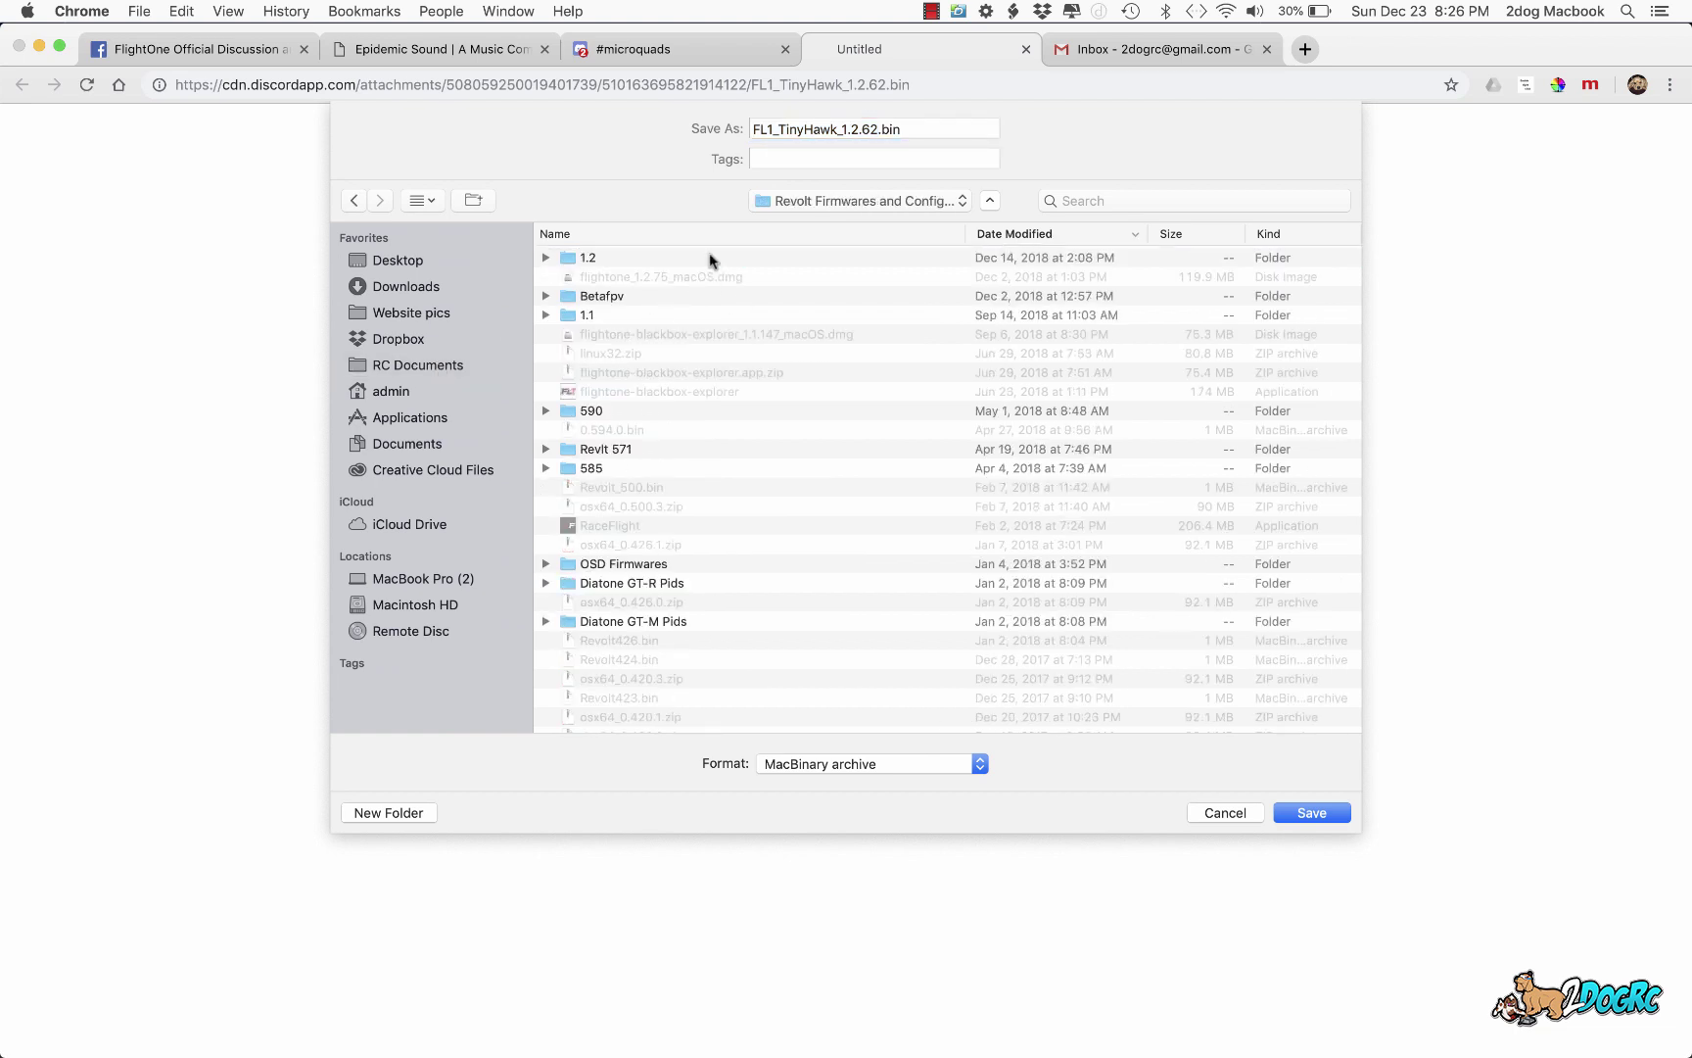
Step: Create a 'Tiny hawk' folder and save the firmware file in it
click(407, 813)
text(Tiny hawk)
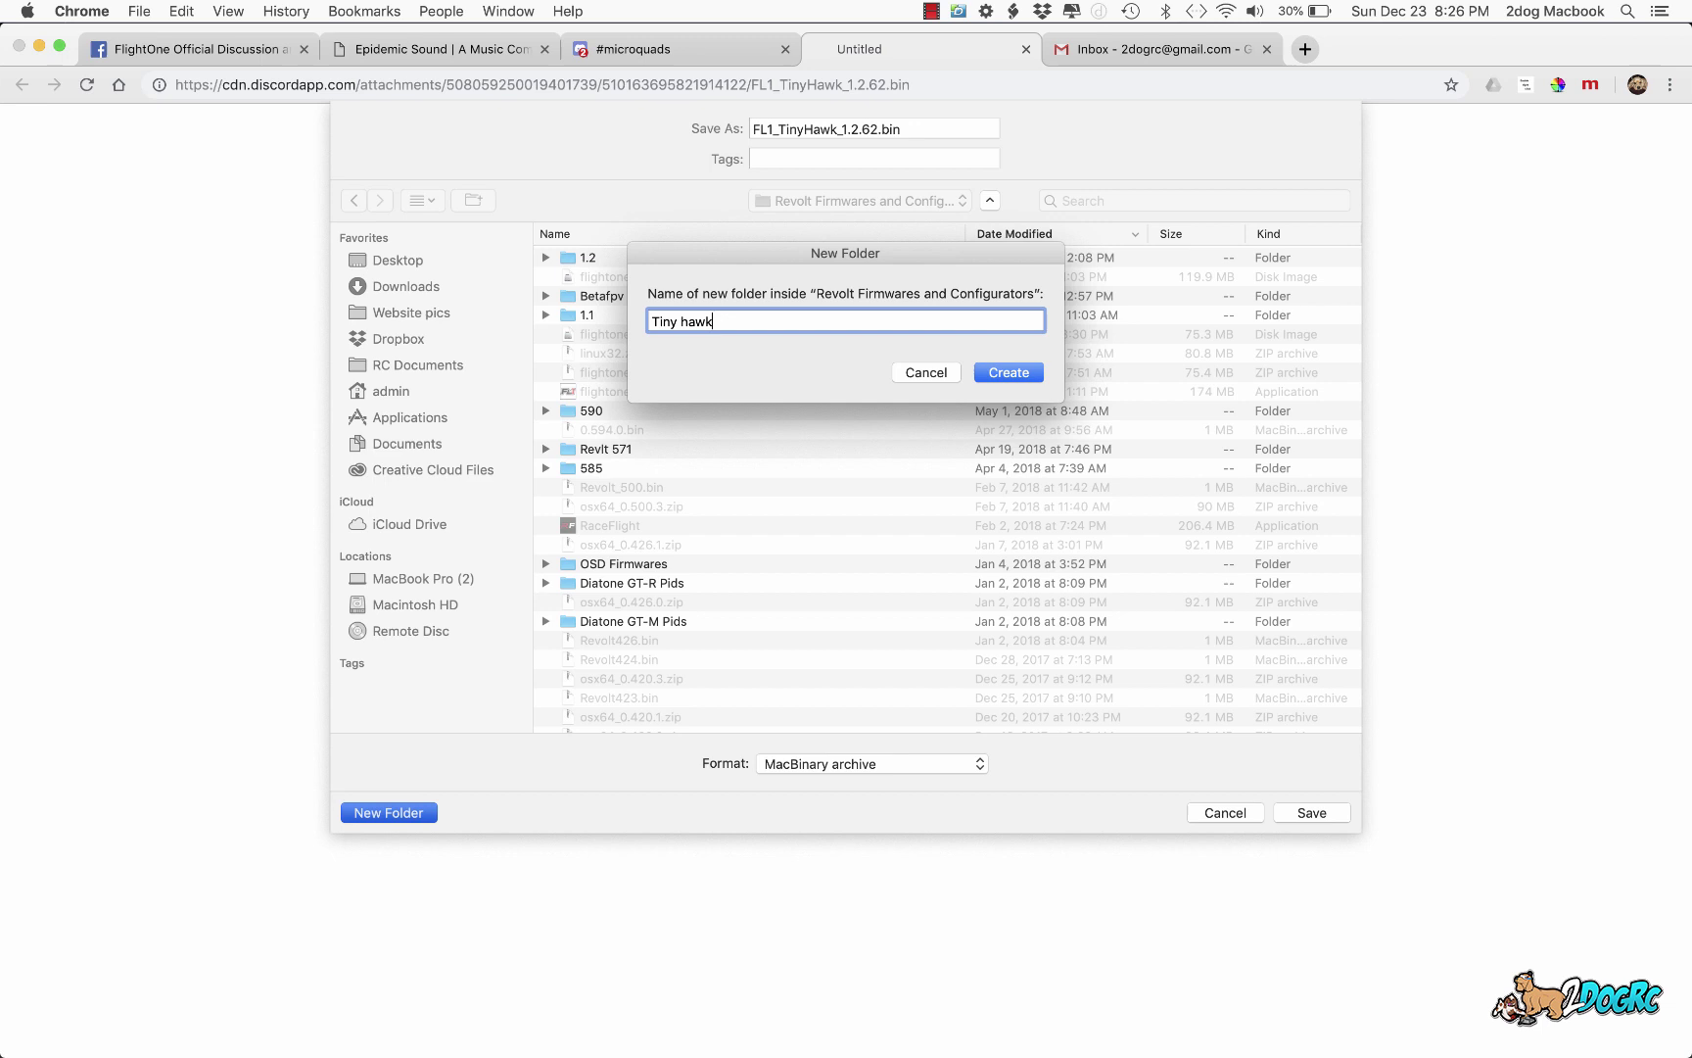
key(Return)
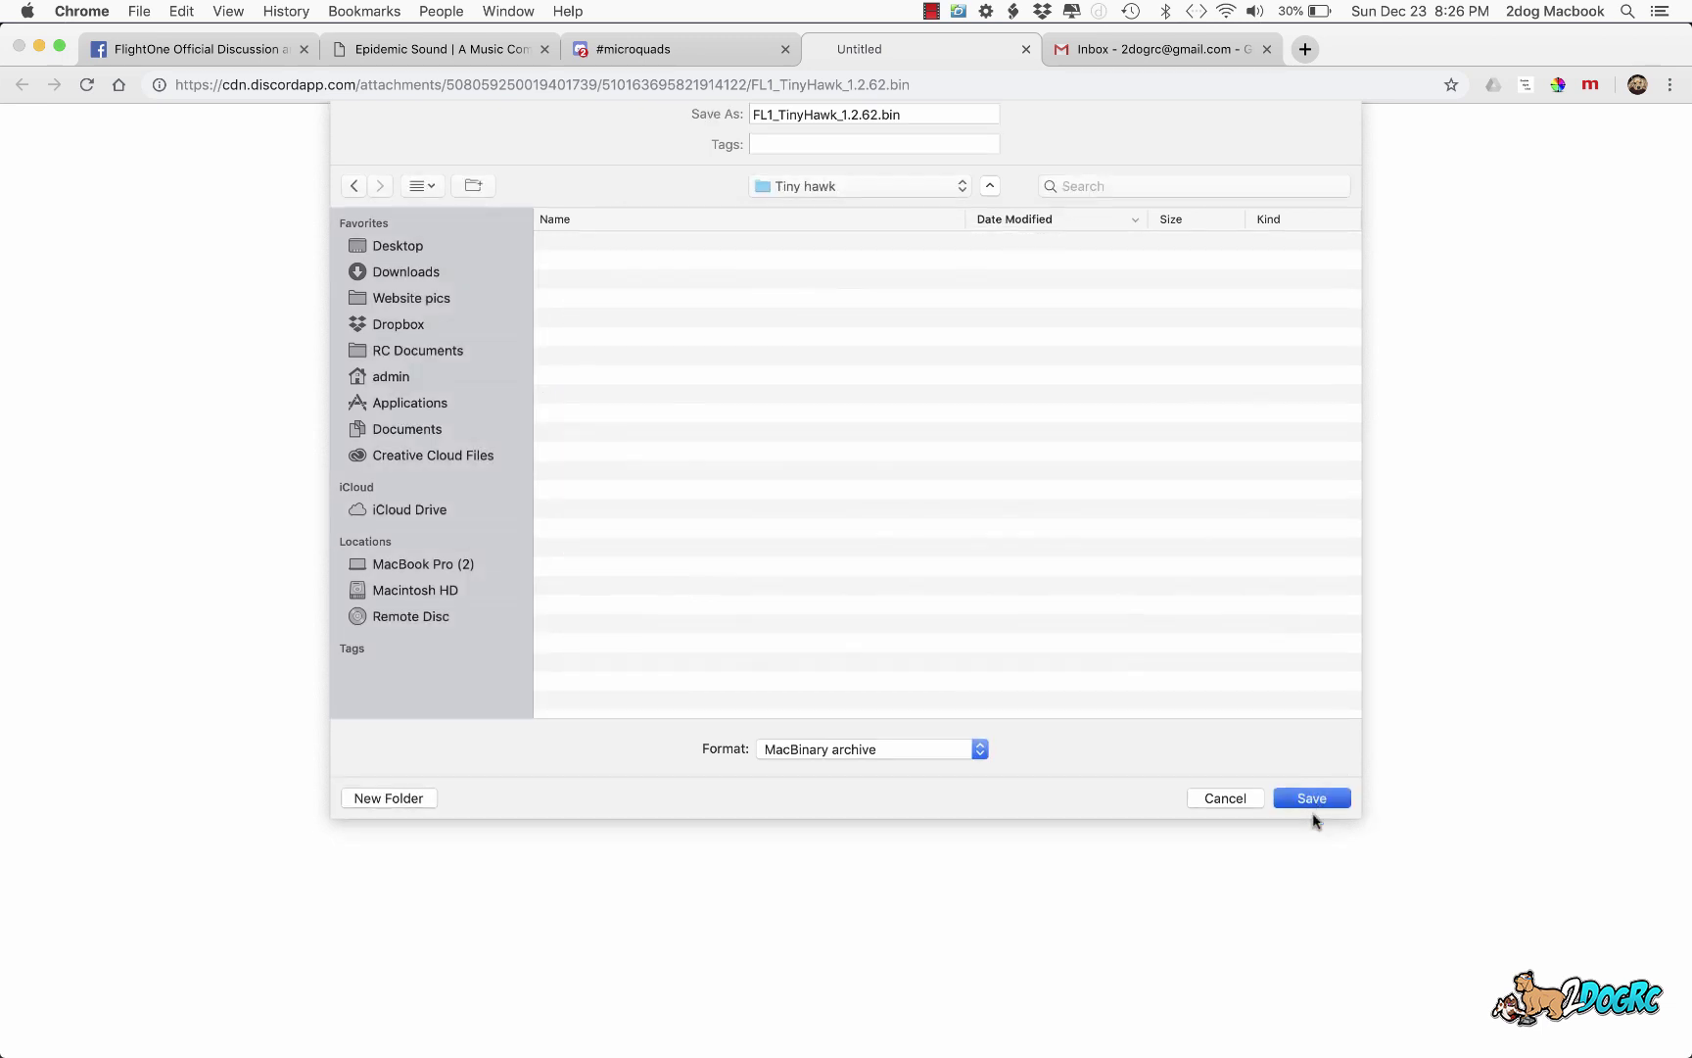
click(1312, 814)
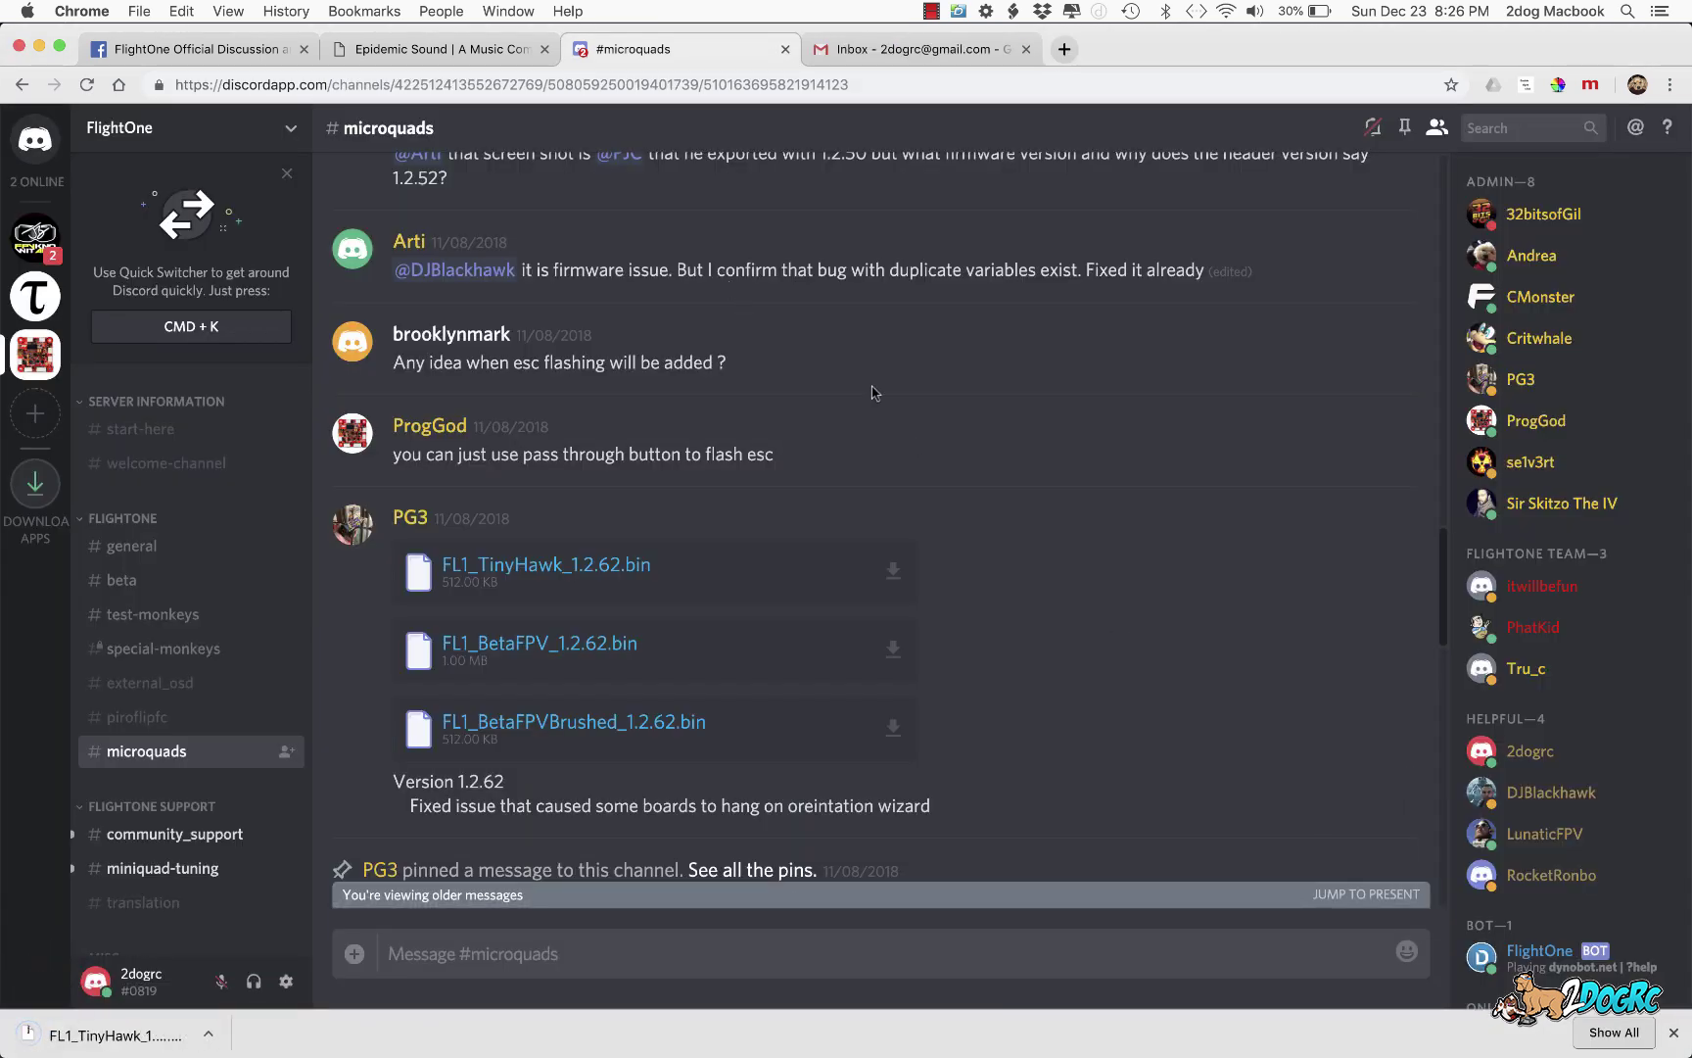
scroll(935, 441, down, 1)
scroll(935, 440, down, 5)
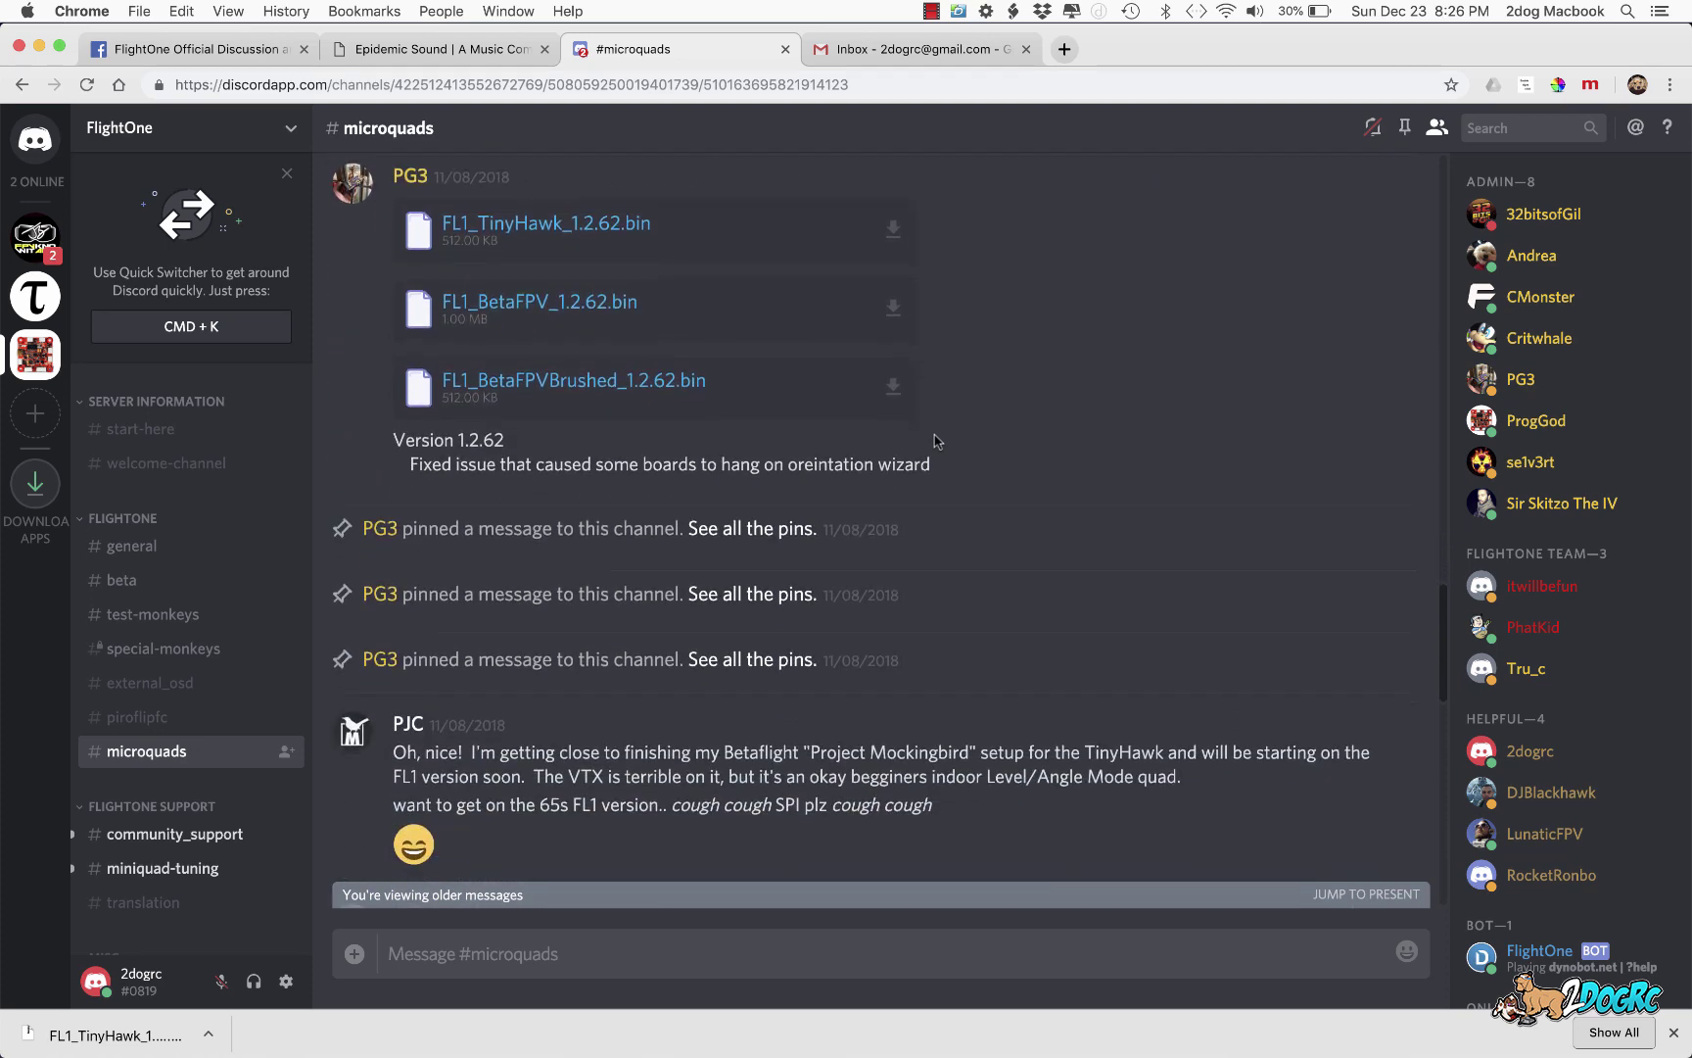
scroll(935, 437, up, 6)
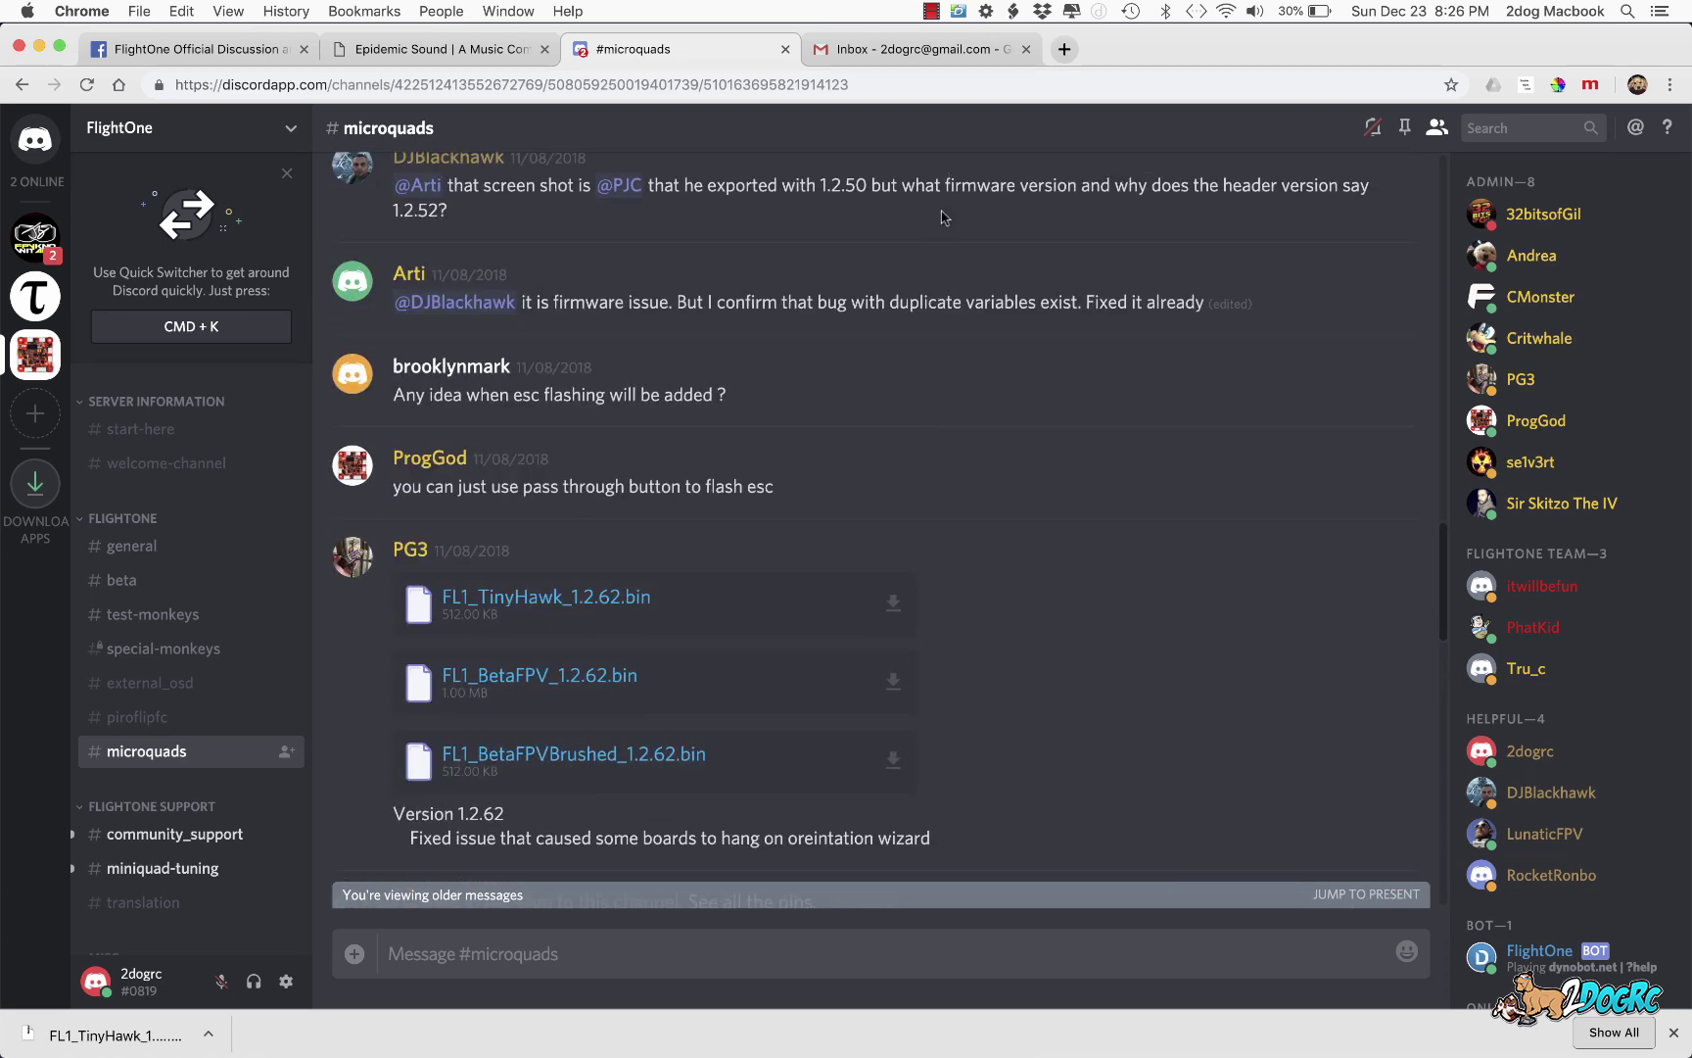
Step: Load flightone.com/configurator in a new tab and open the 1.2.63 version folder
click(1063, 49)
text(flig)
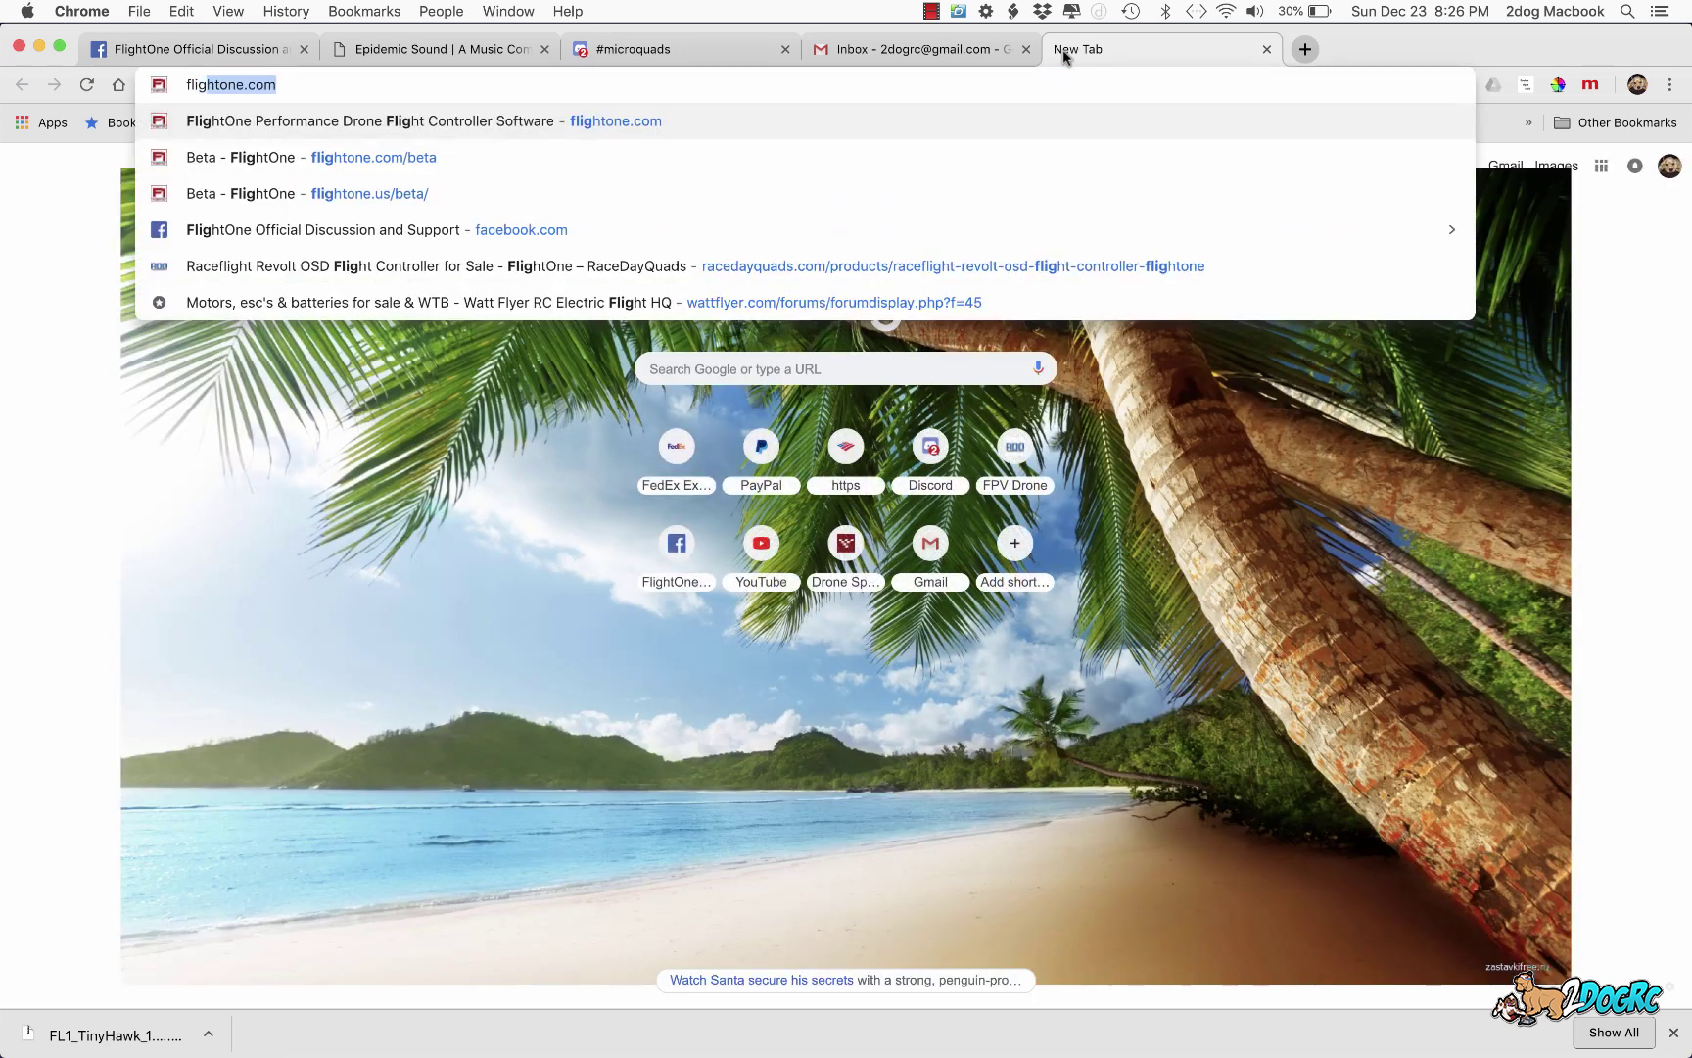
text(ht)
key(Down)
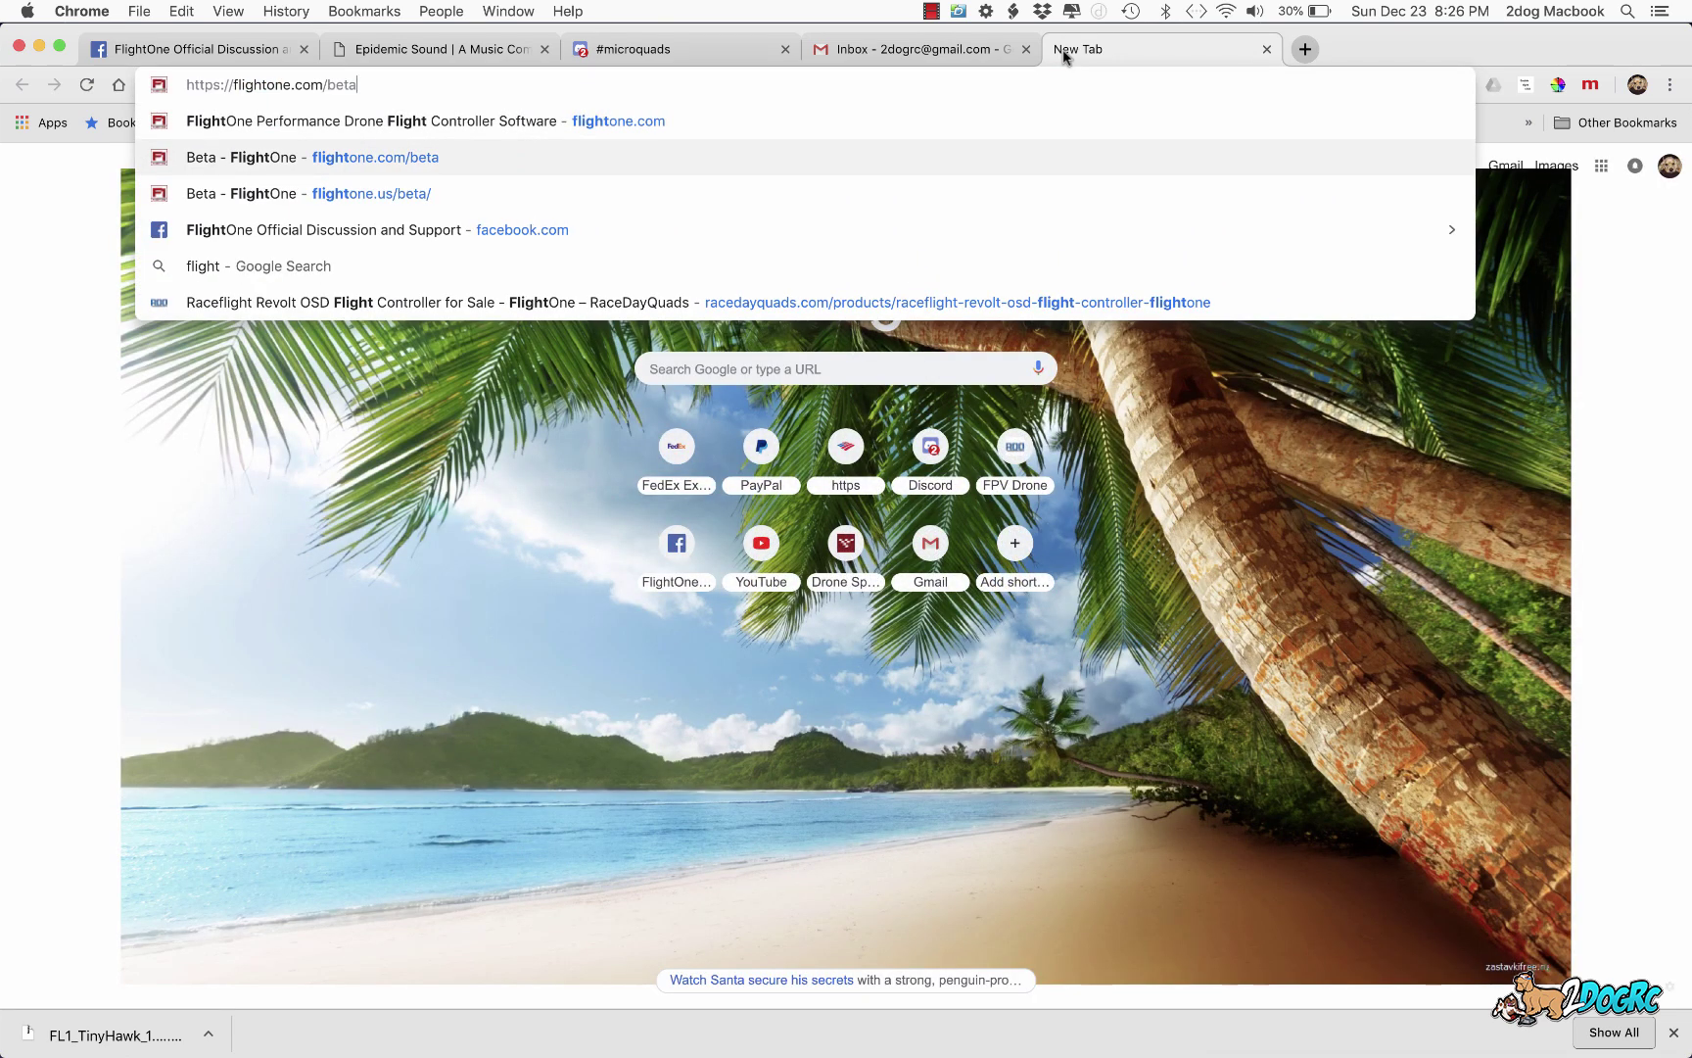
key(BackSpace)
key(BackSpace)
key(BackSpace)
key(BackSpace)
text(c)
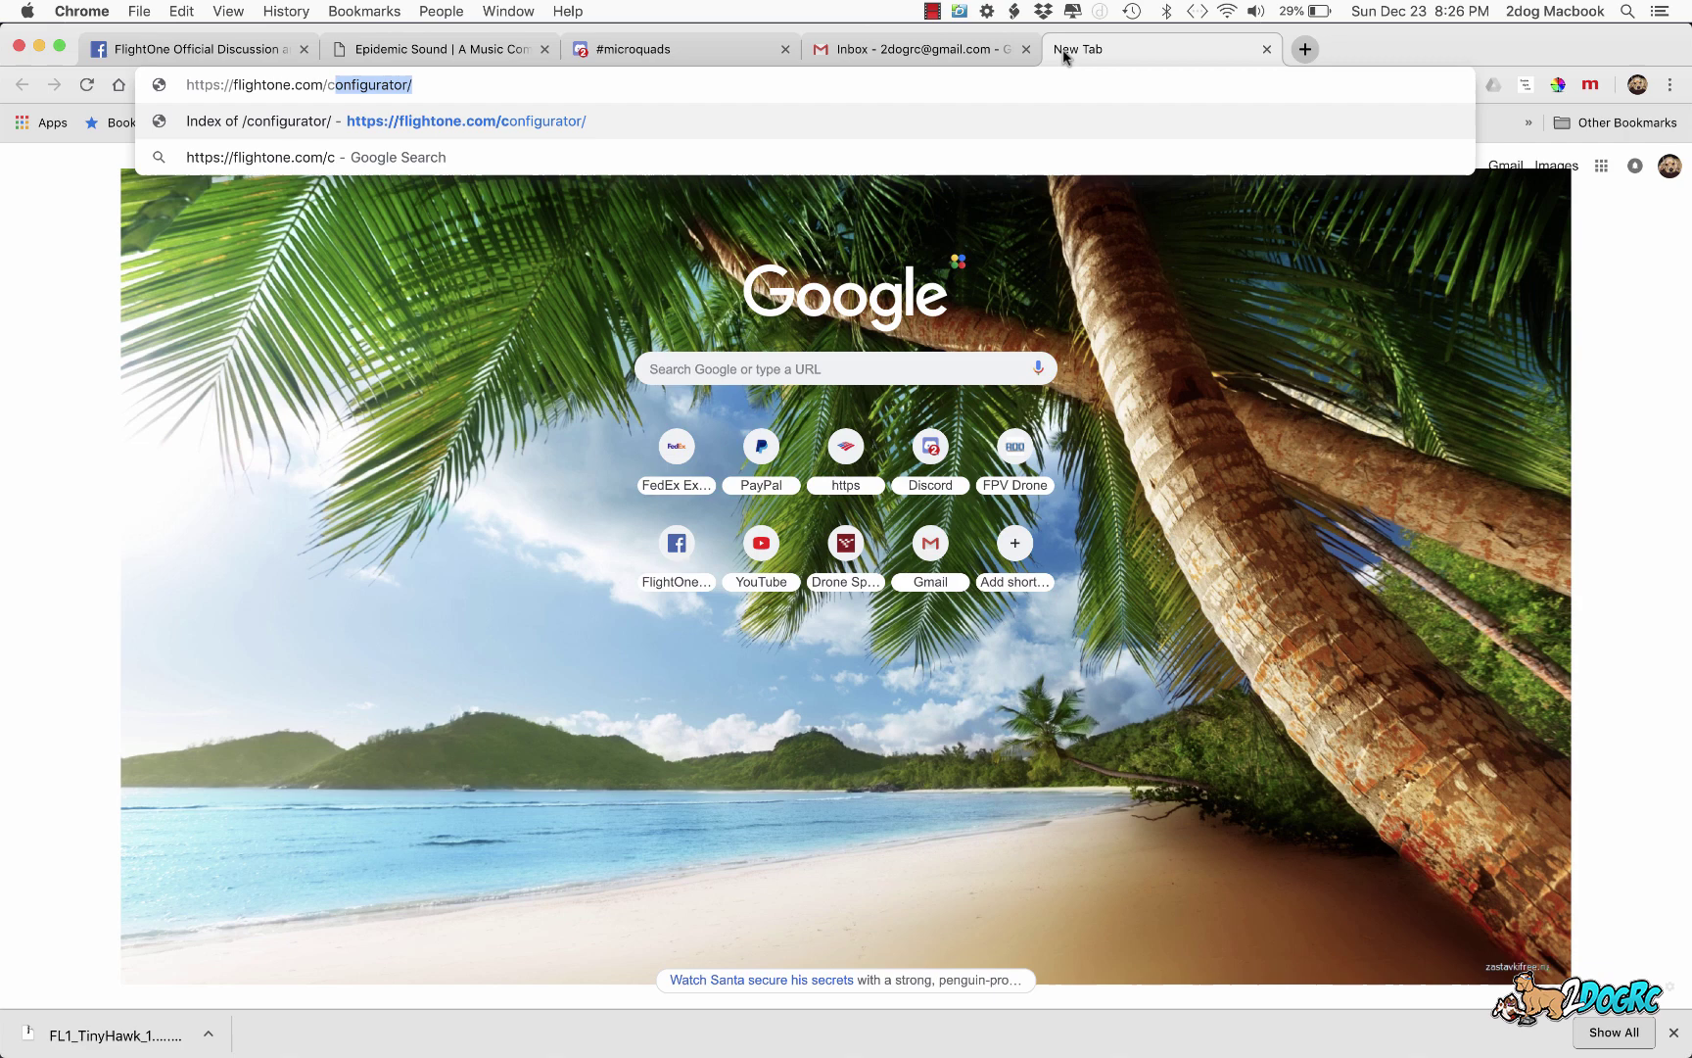
key(Return)
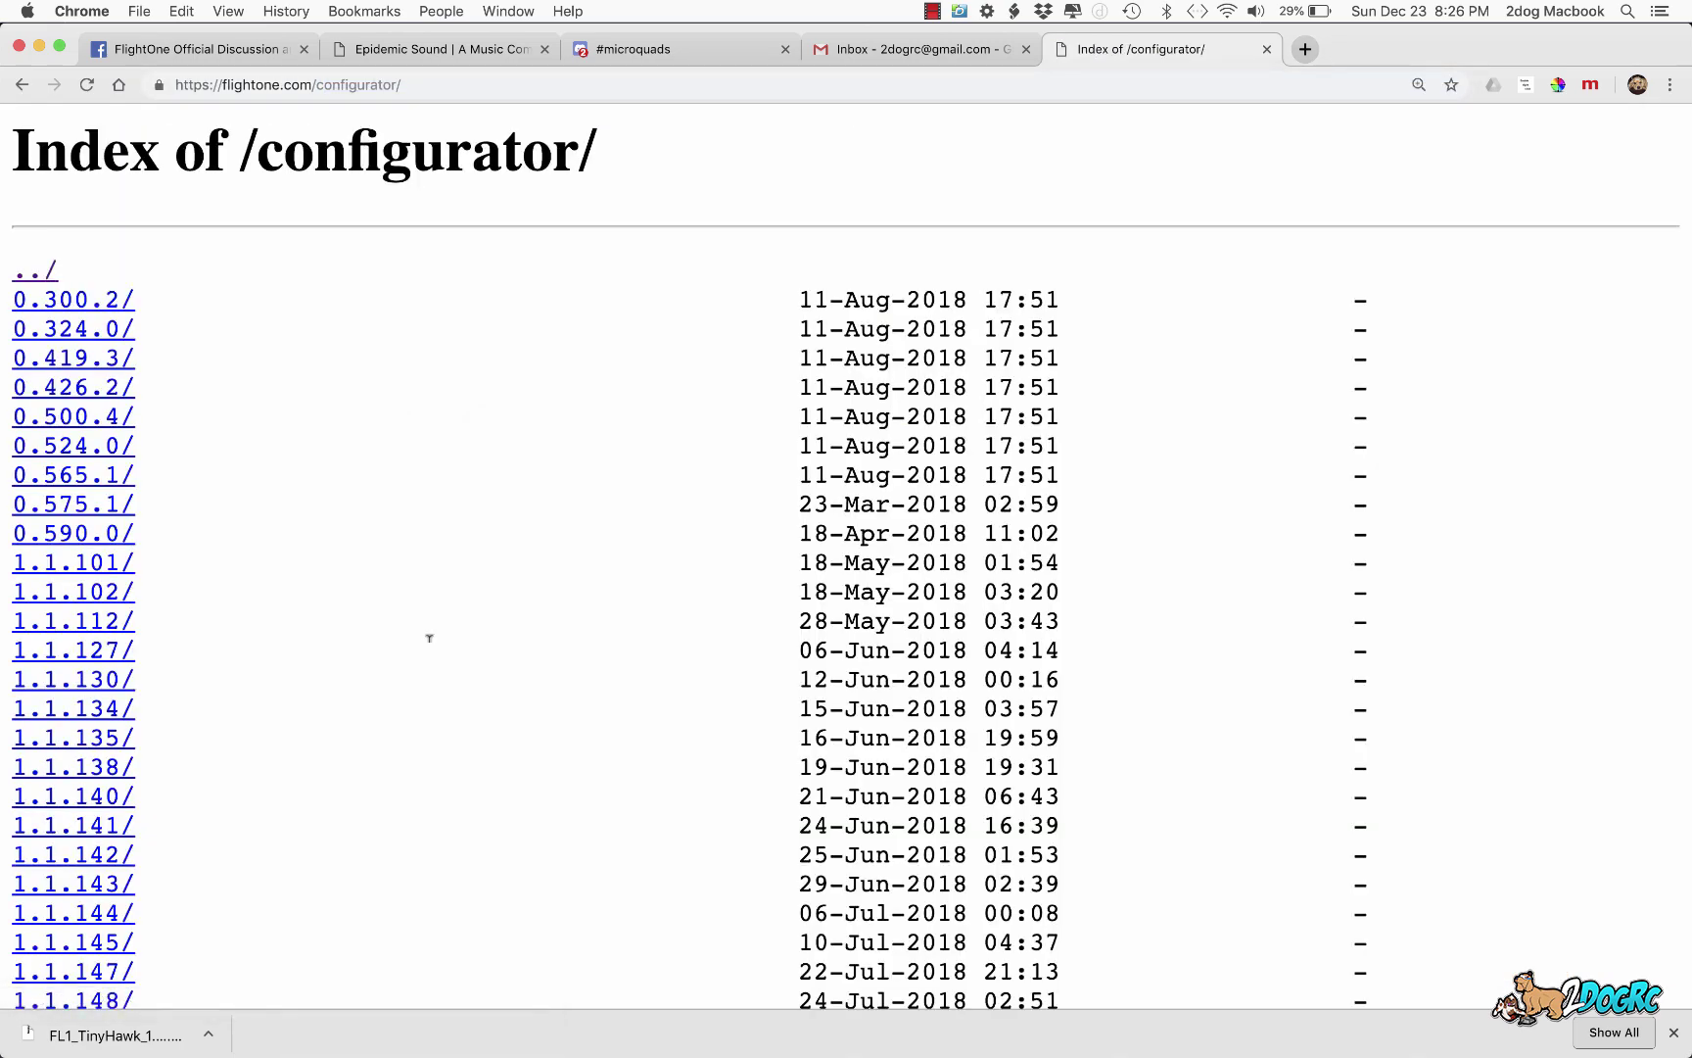
scroll(429, 637, down, 10)
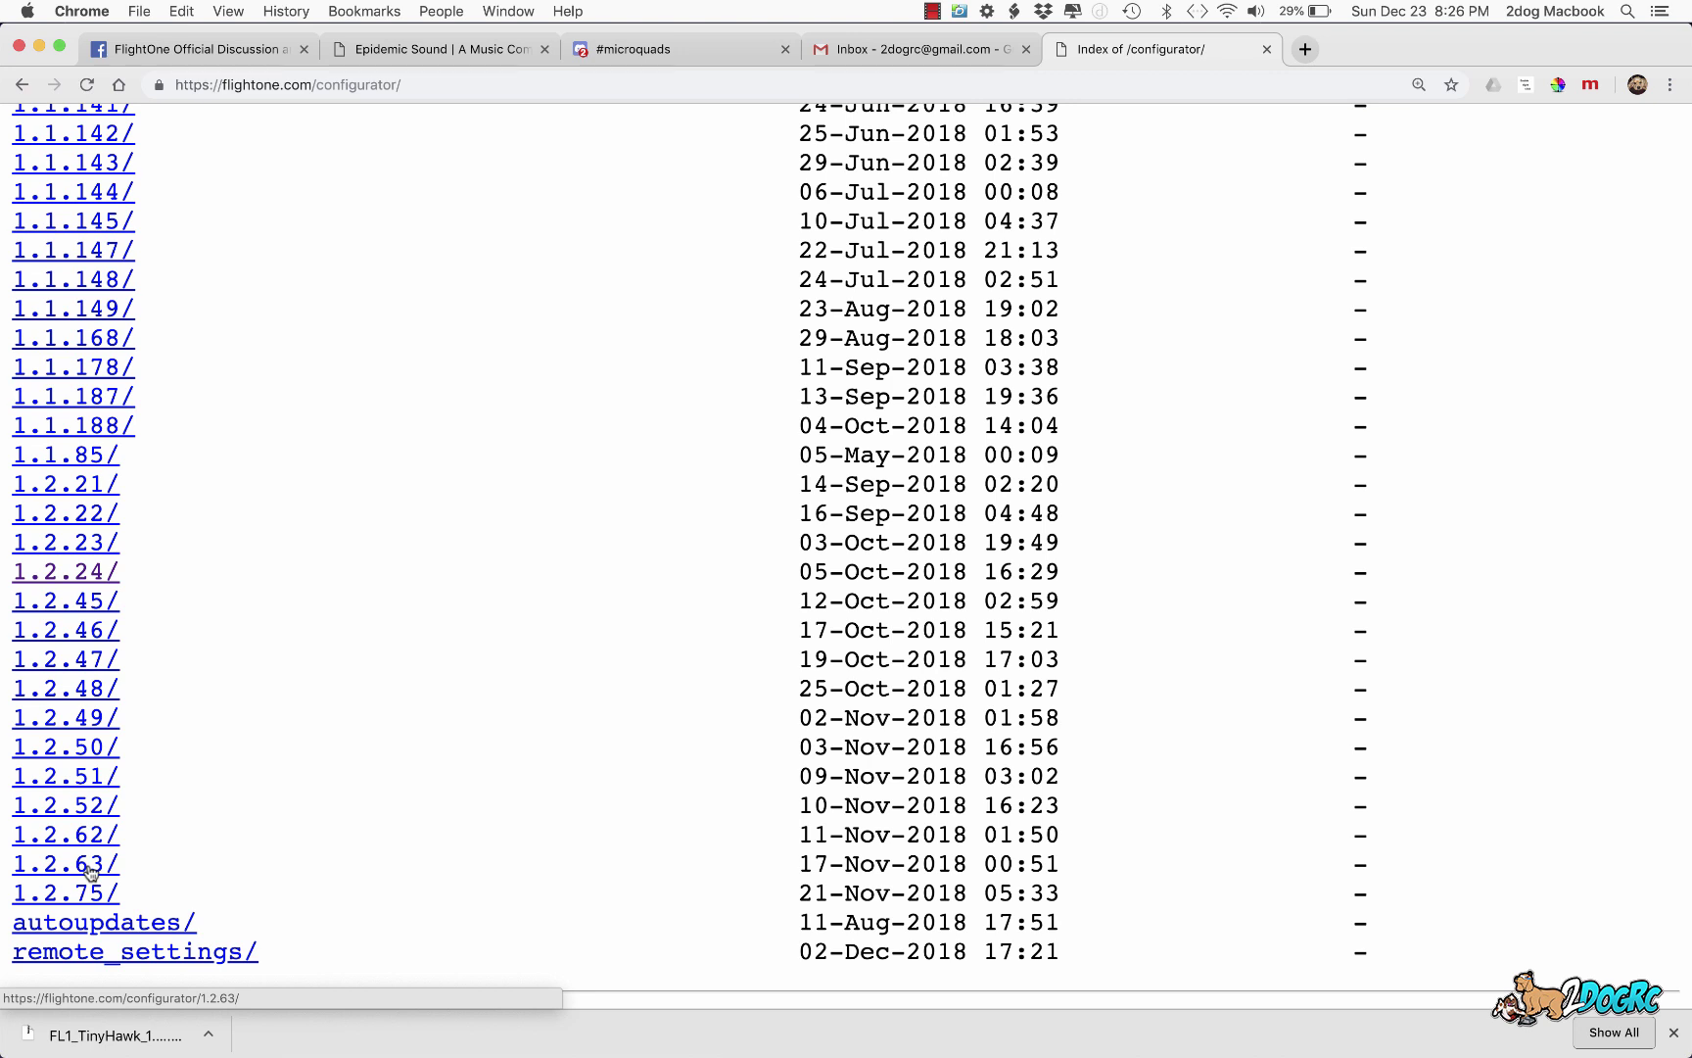
click(88, 866)
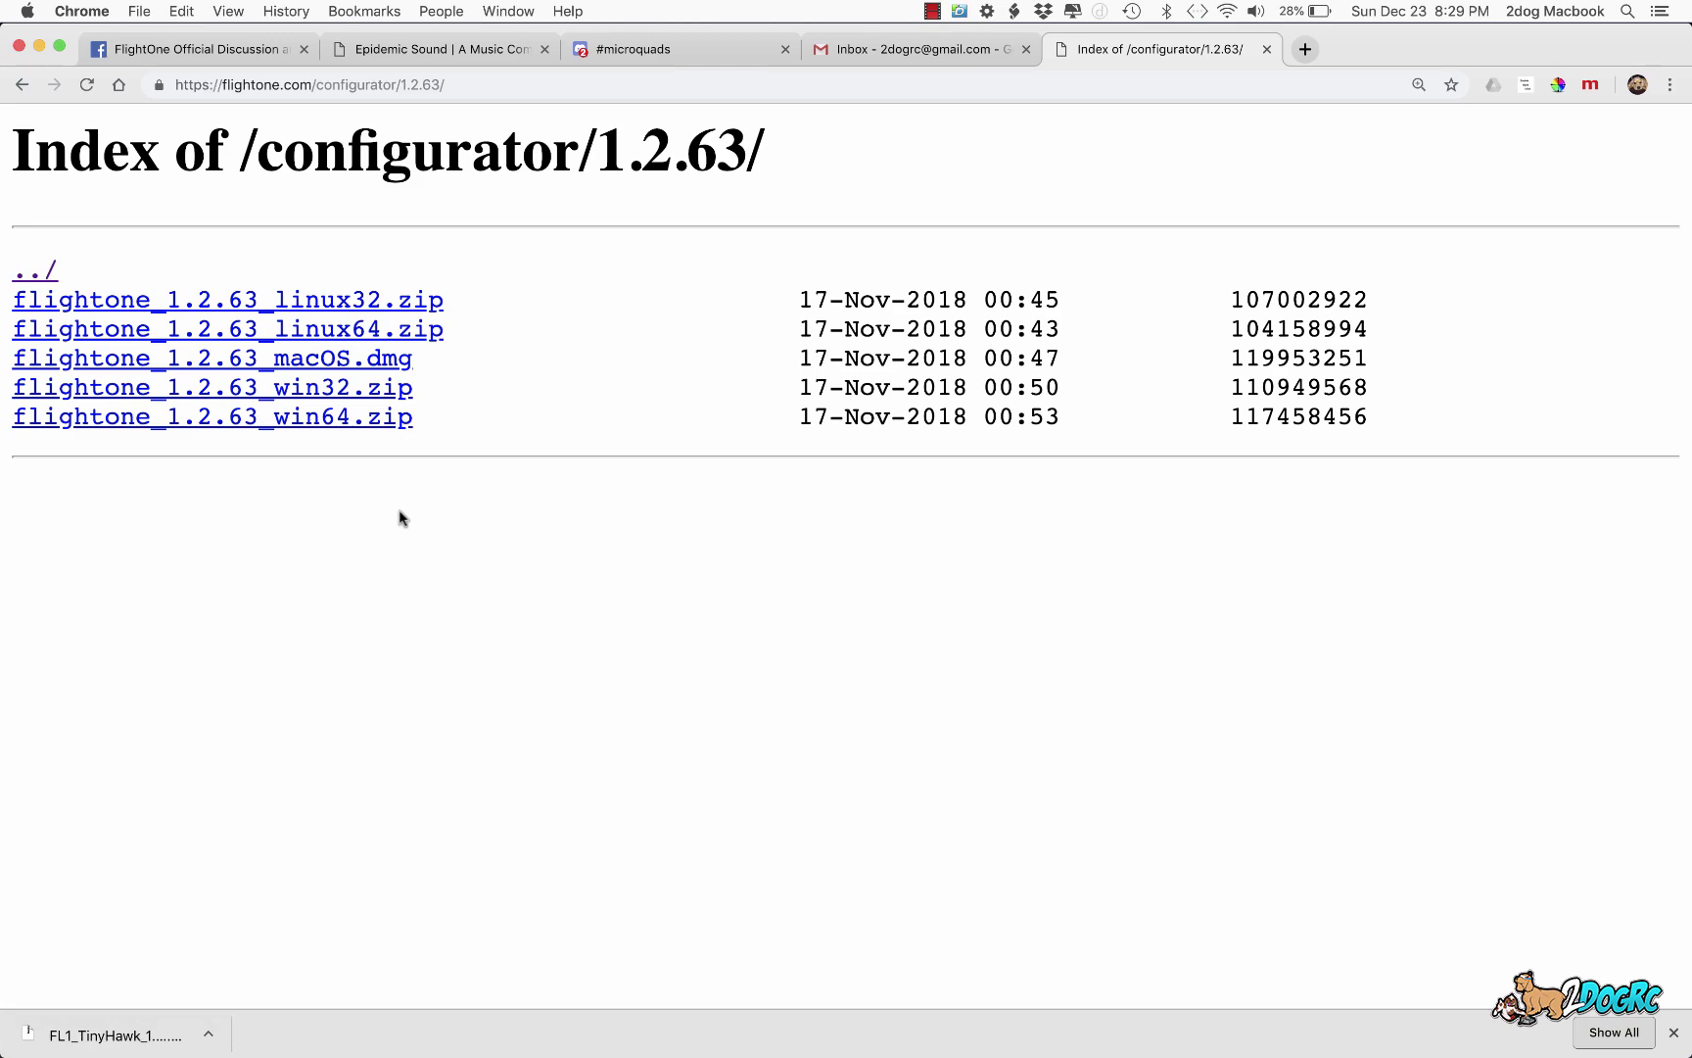
Step: Check the Betaflight desktop, then launch FlightOne Configurator from the applications list
key(ctrl+Up)
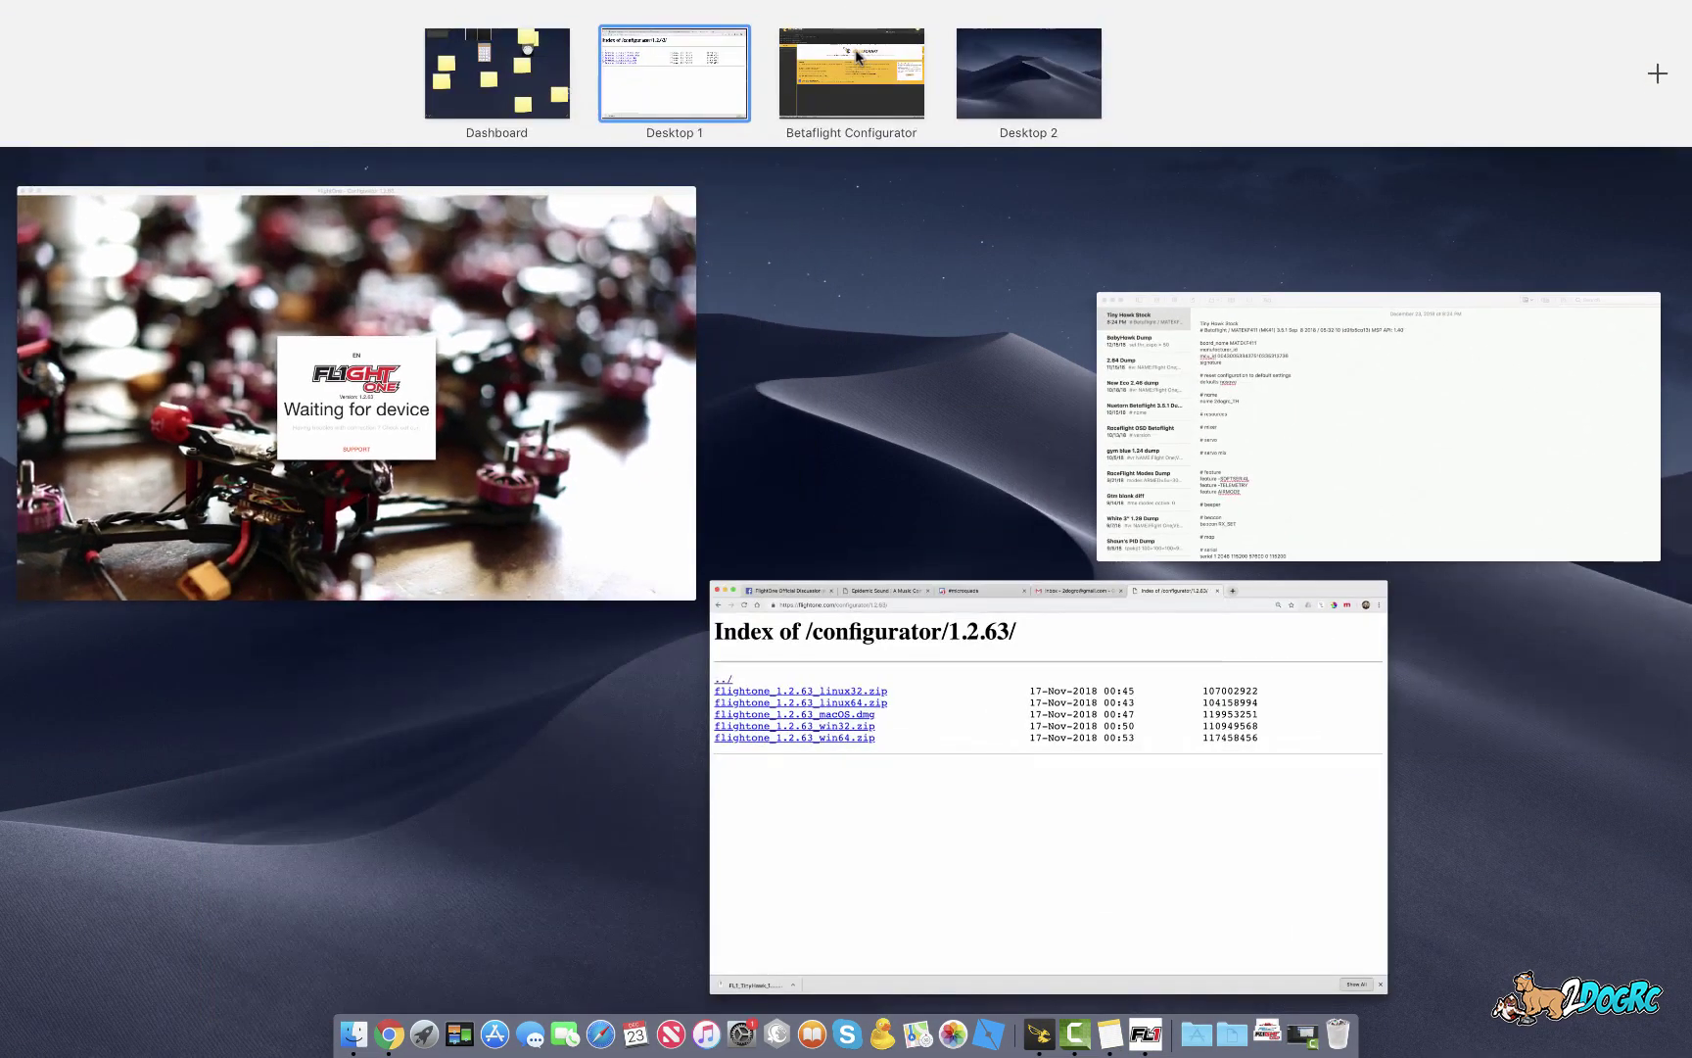
click(858, 56)
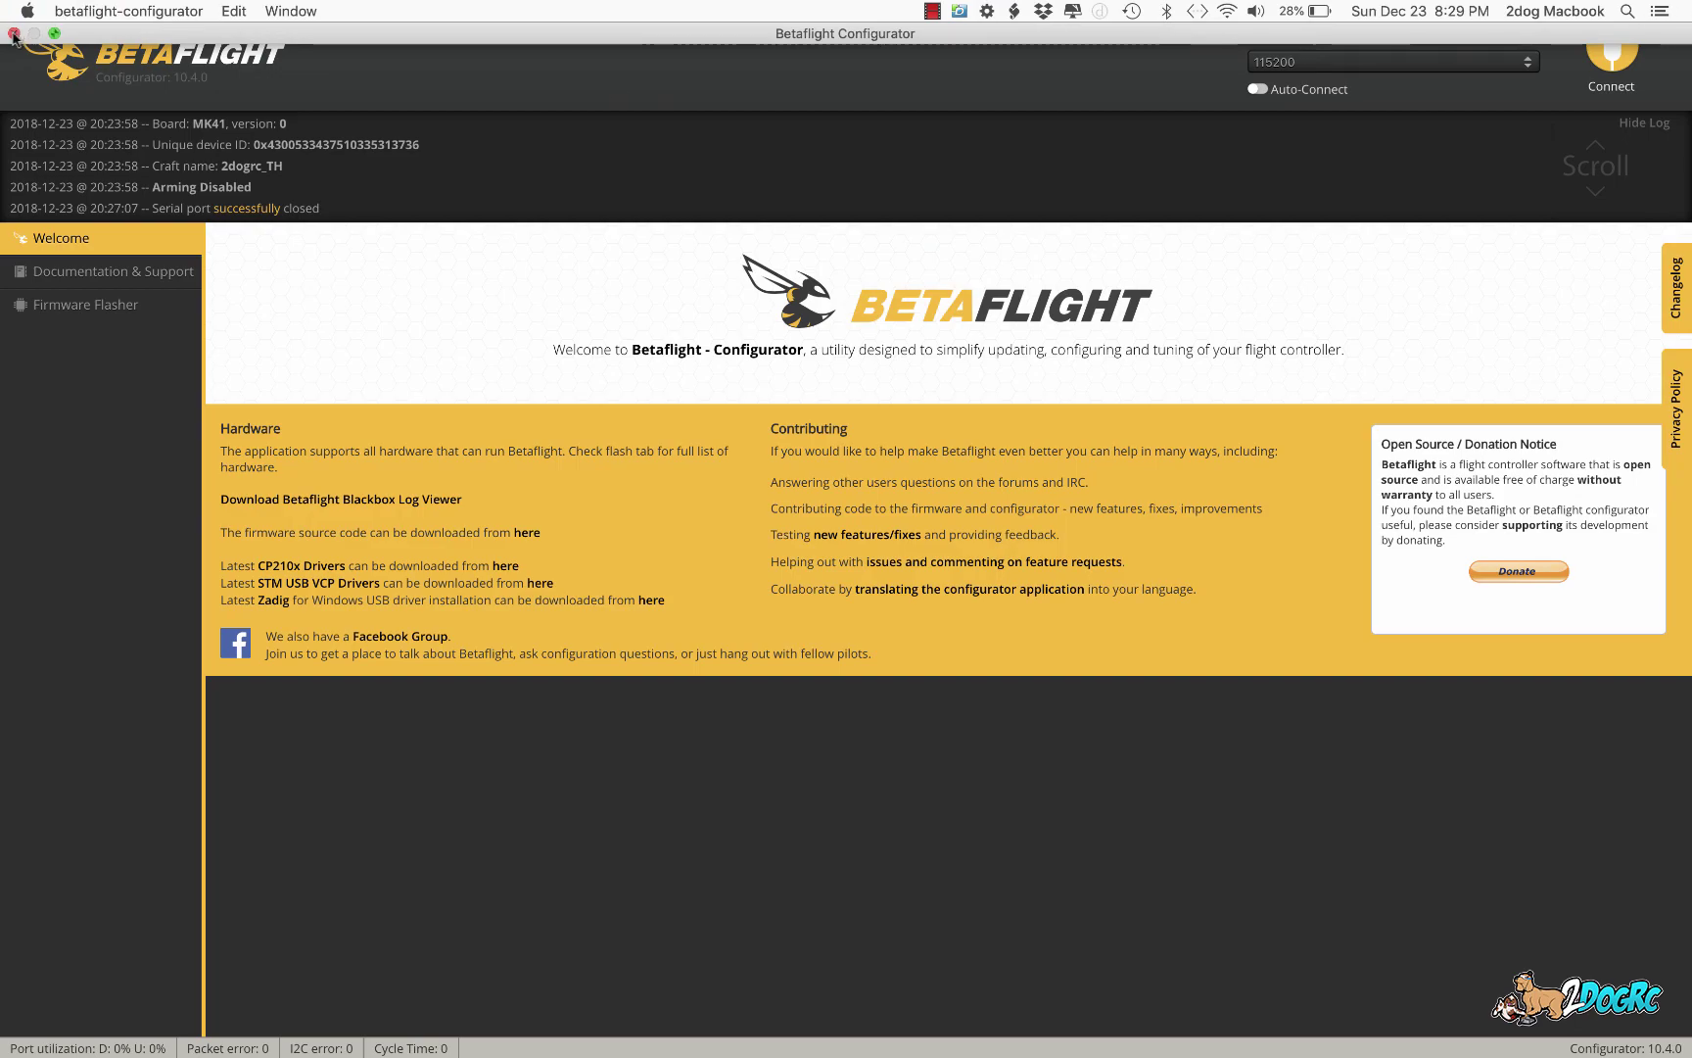
key(ctrl+Left)
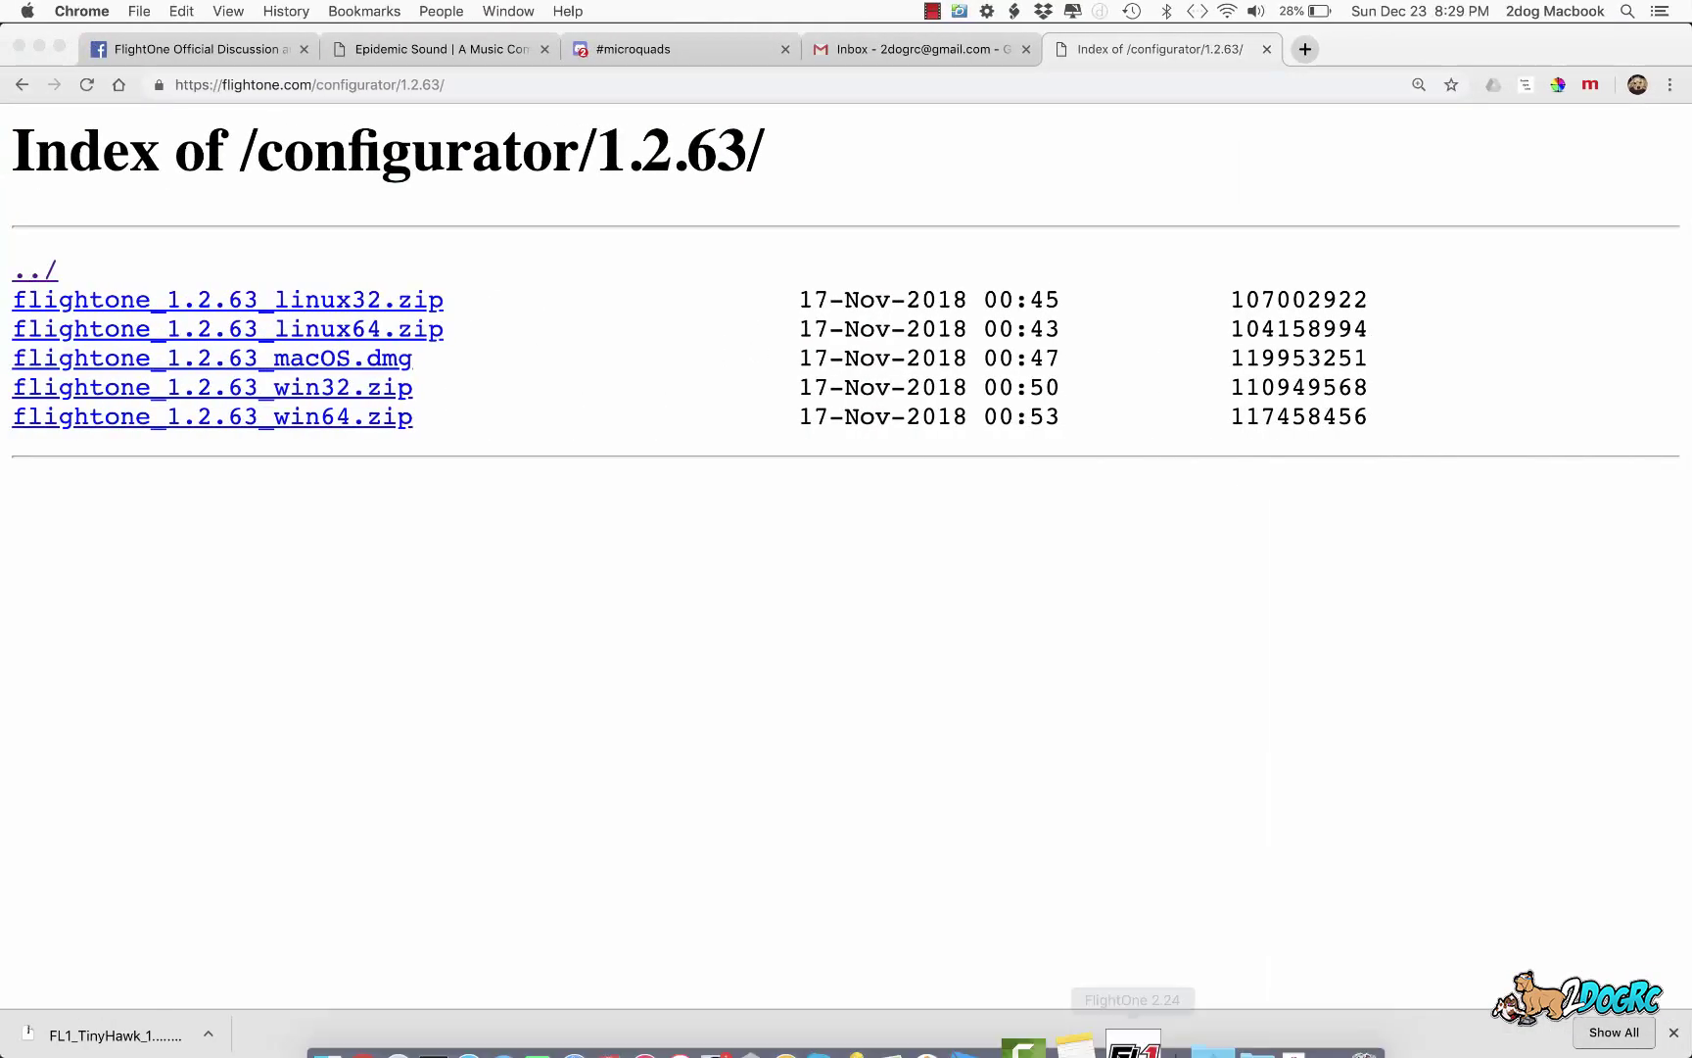
click(1205, 984)
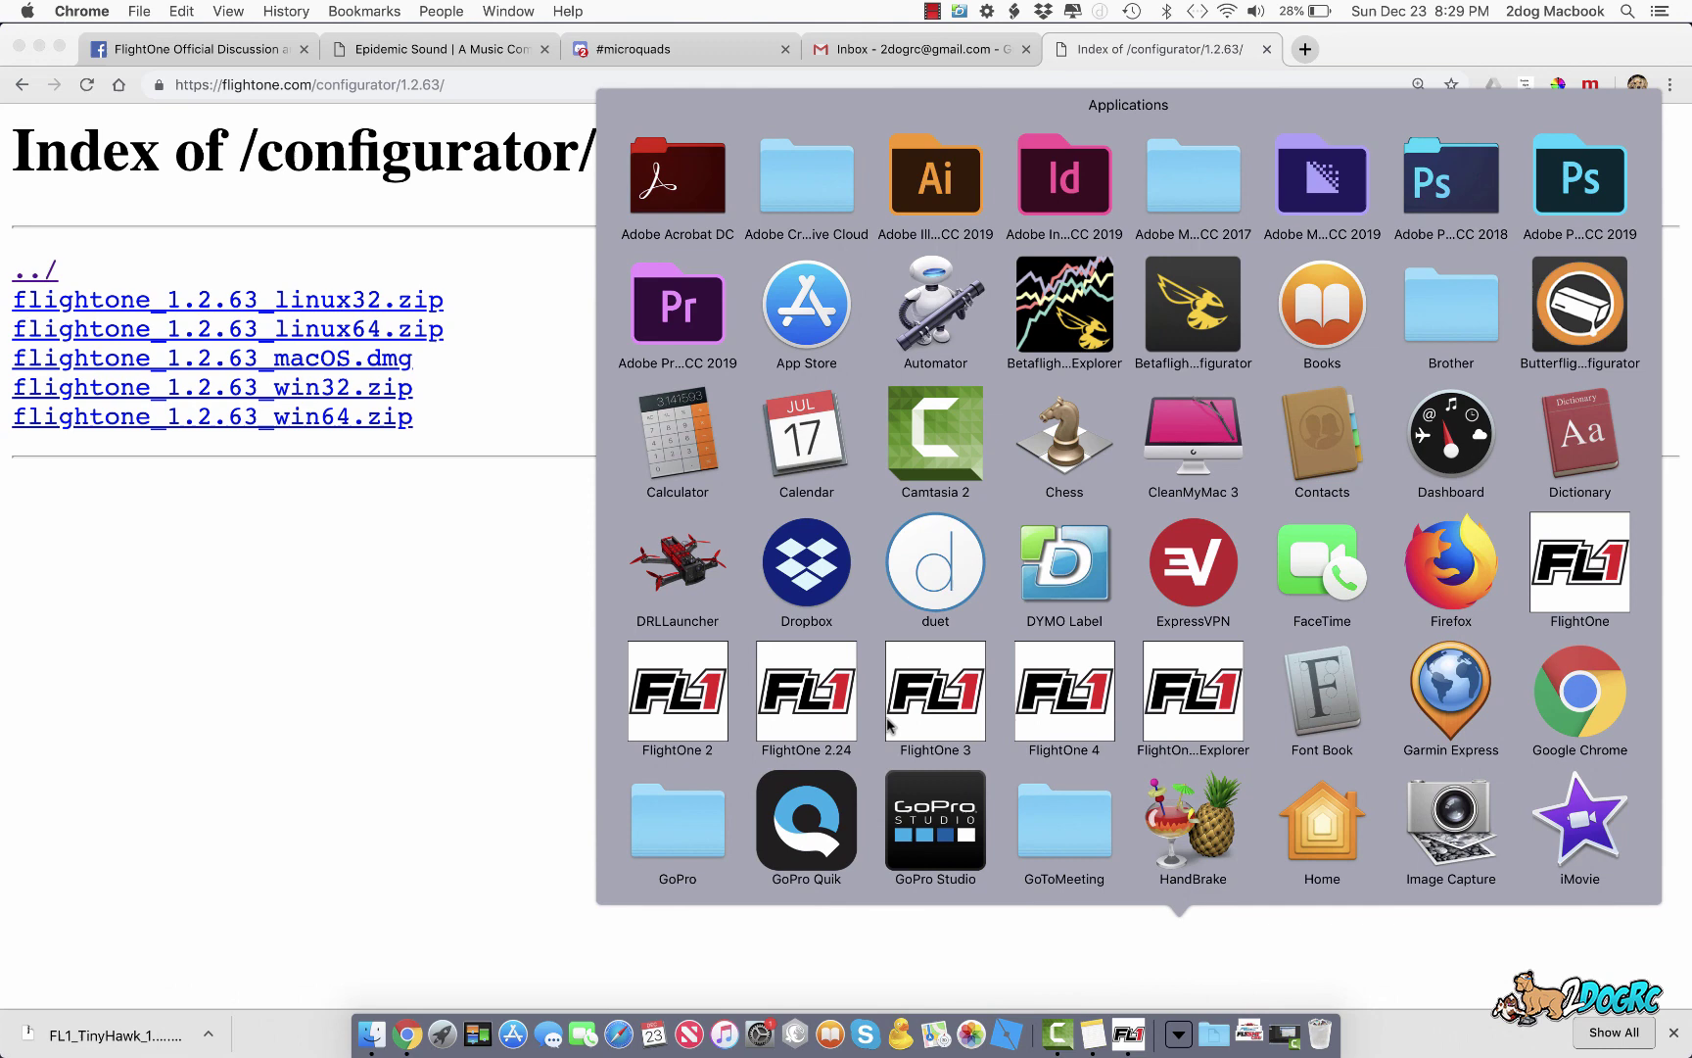
click(820, 722)
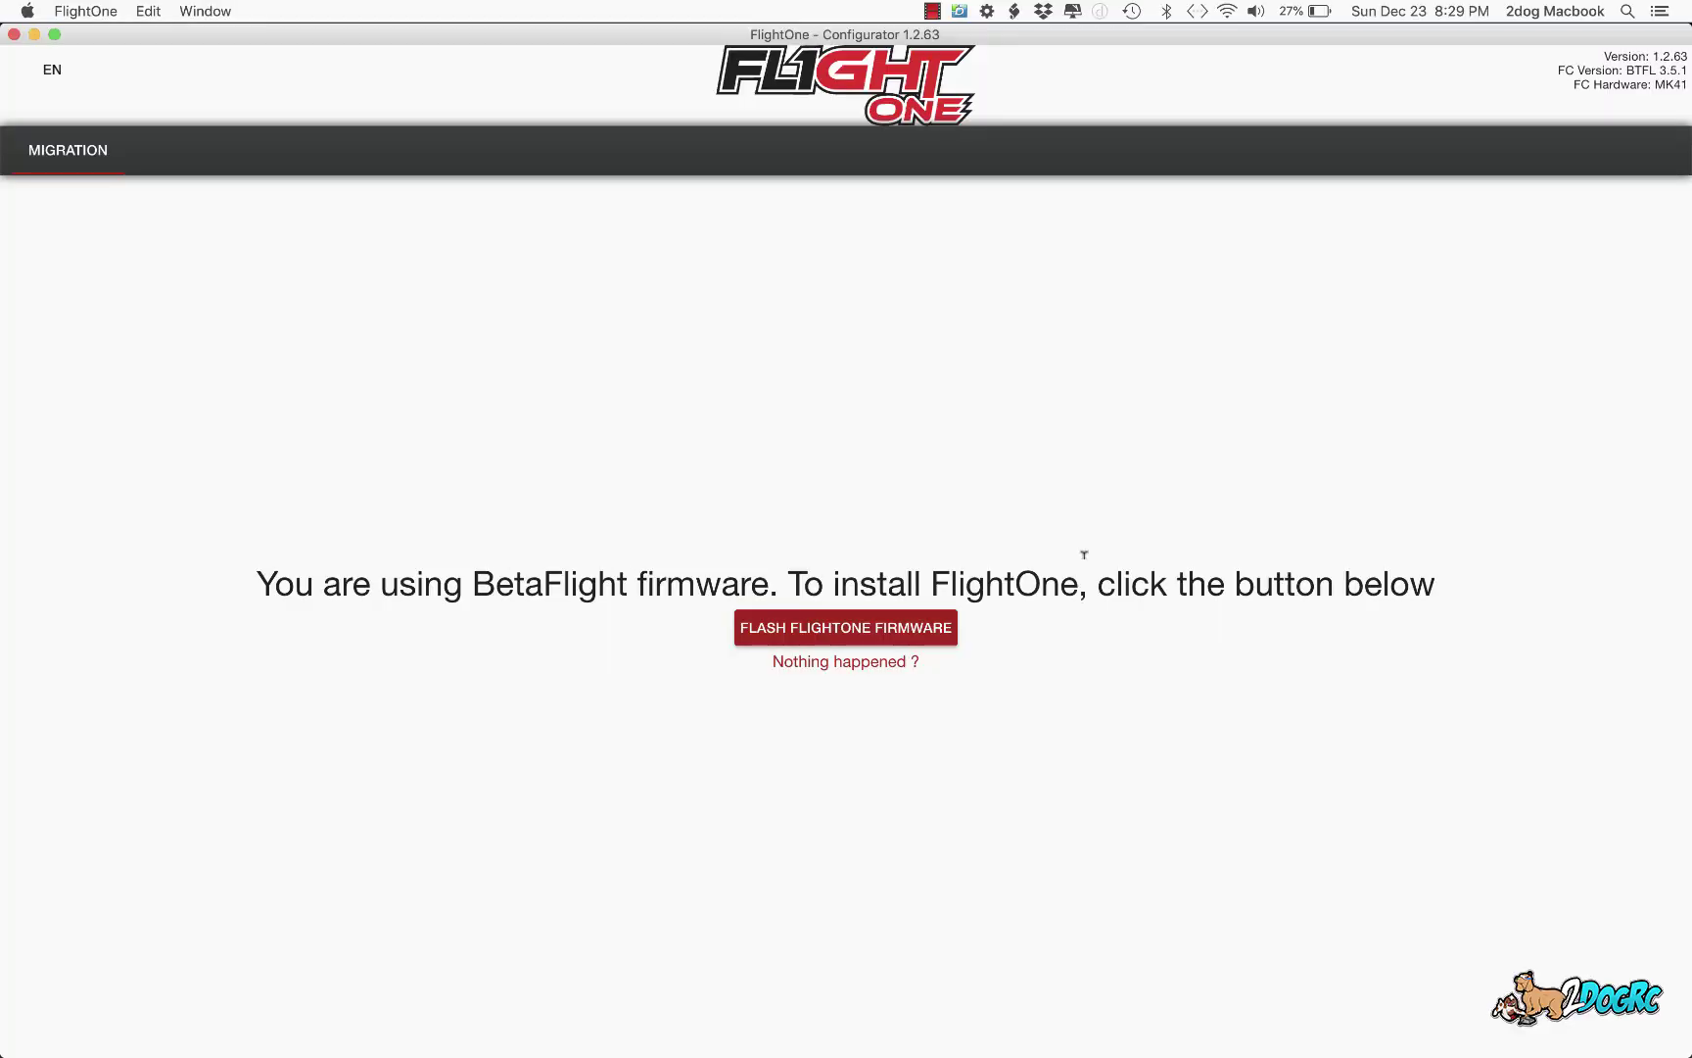
Step: Choose Flash FlightOne Firmware, then Update Firmware, loading the firmware from a file
click(886, 632)
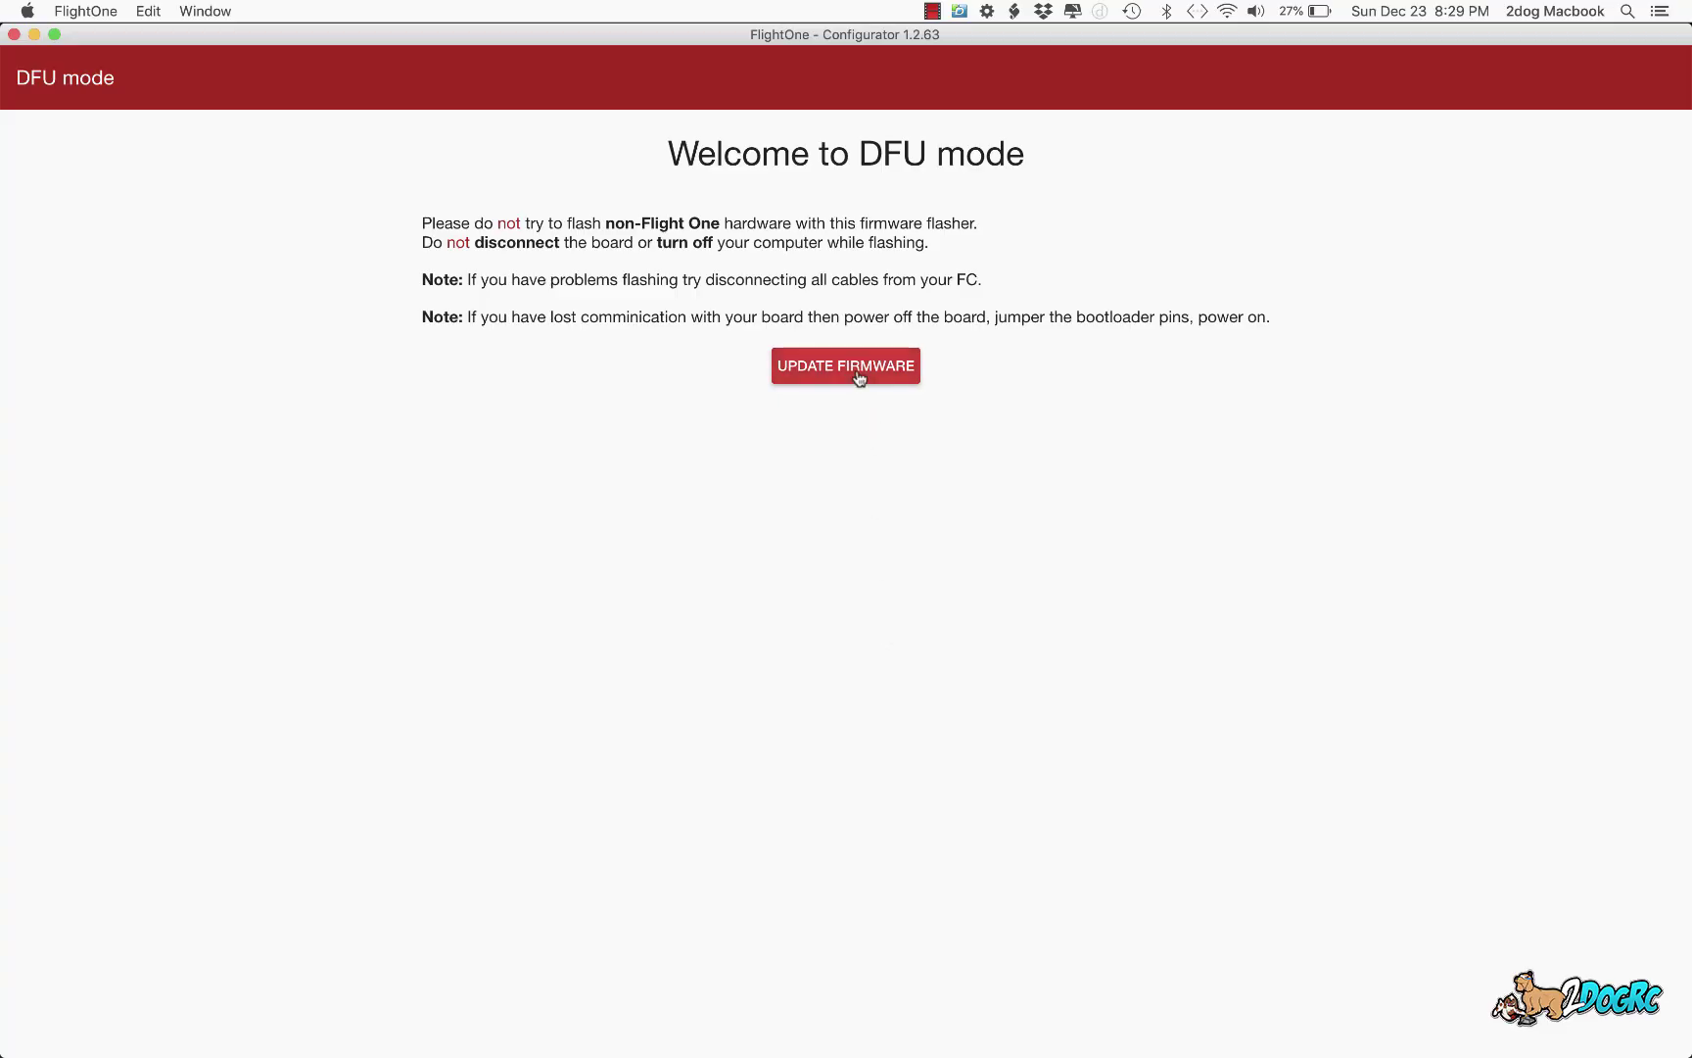
click(859, 376)
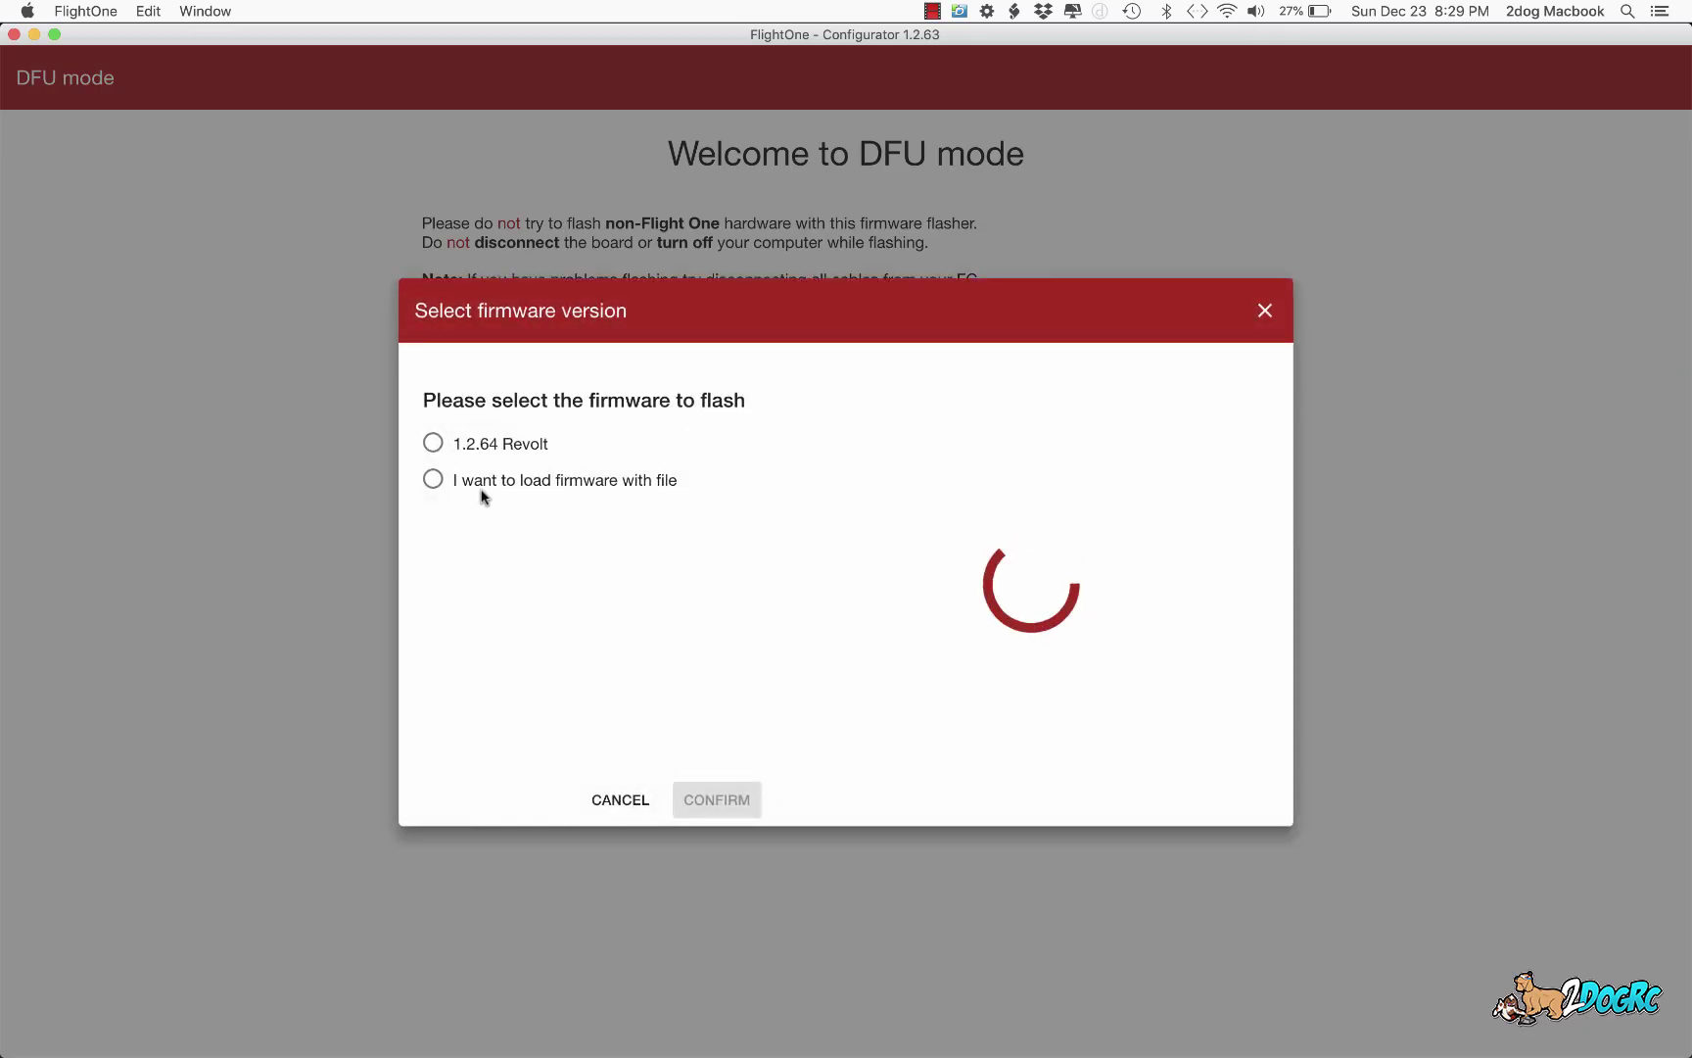
click(529, 481)
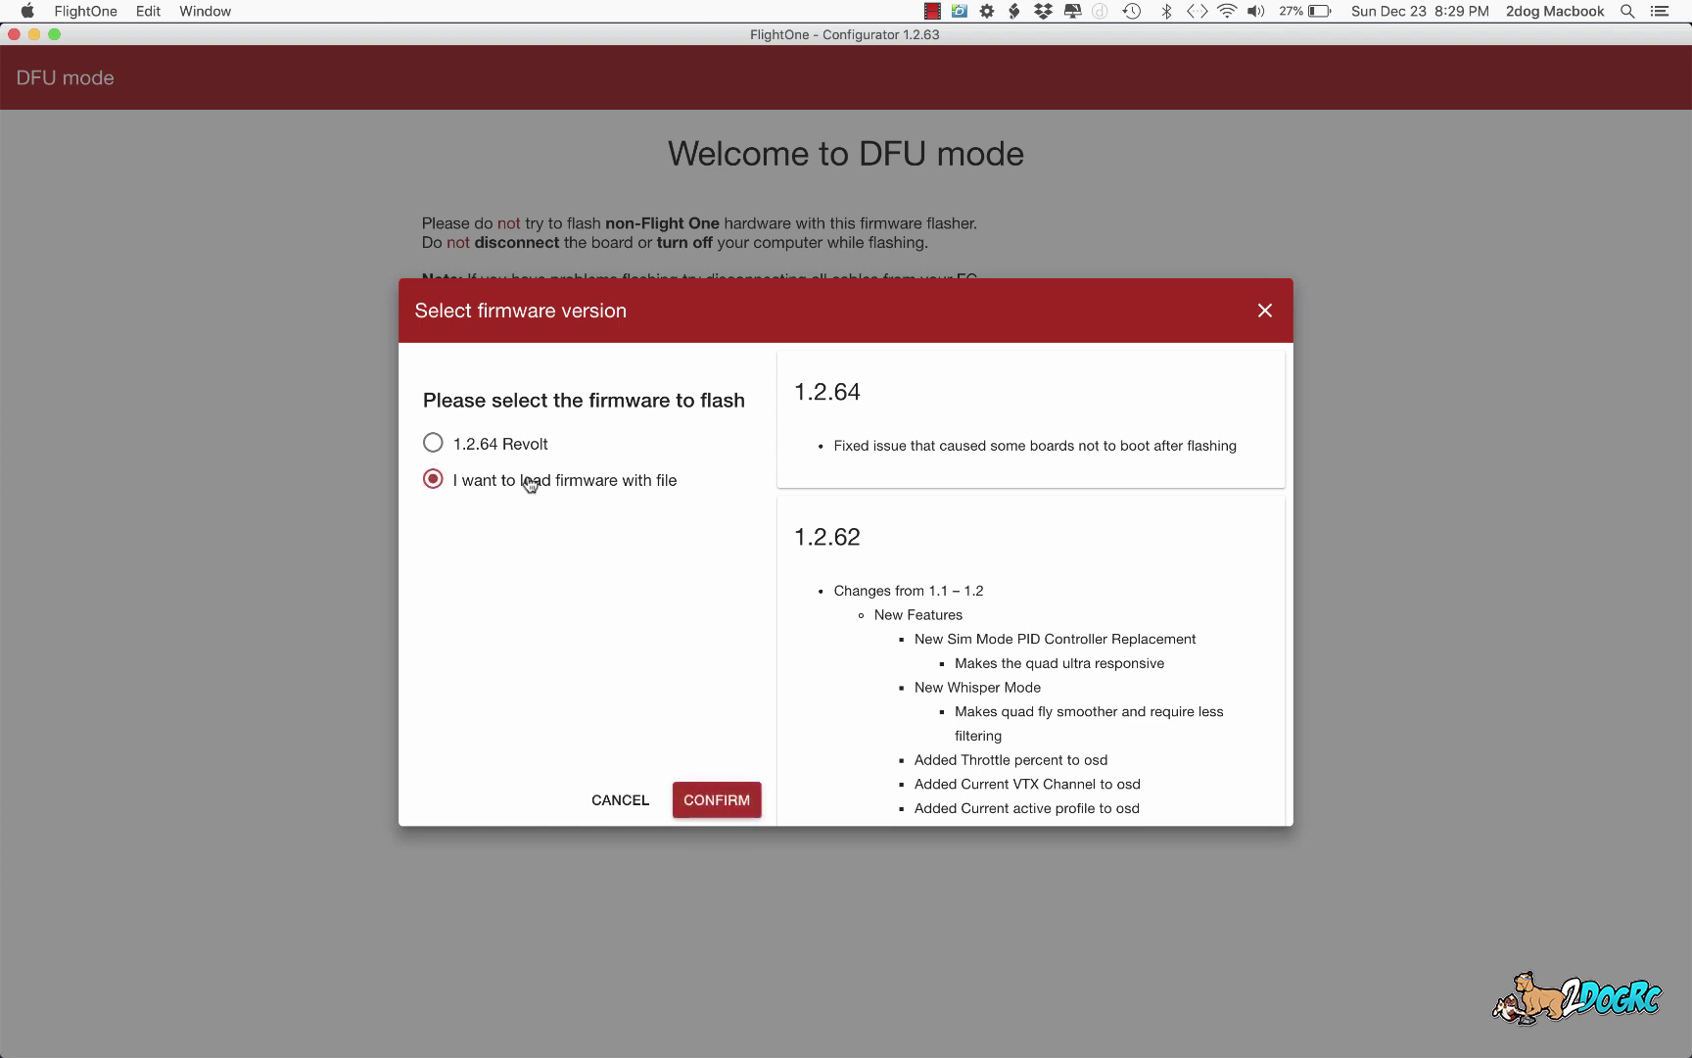
click(731, 783)
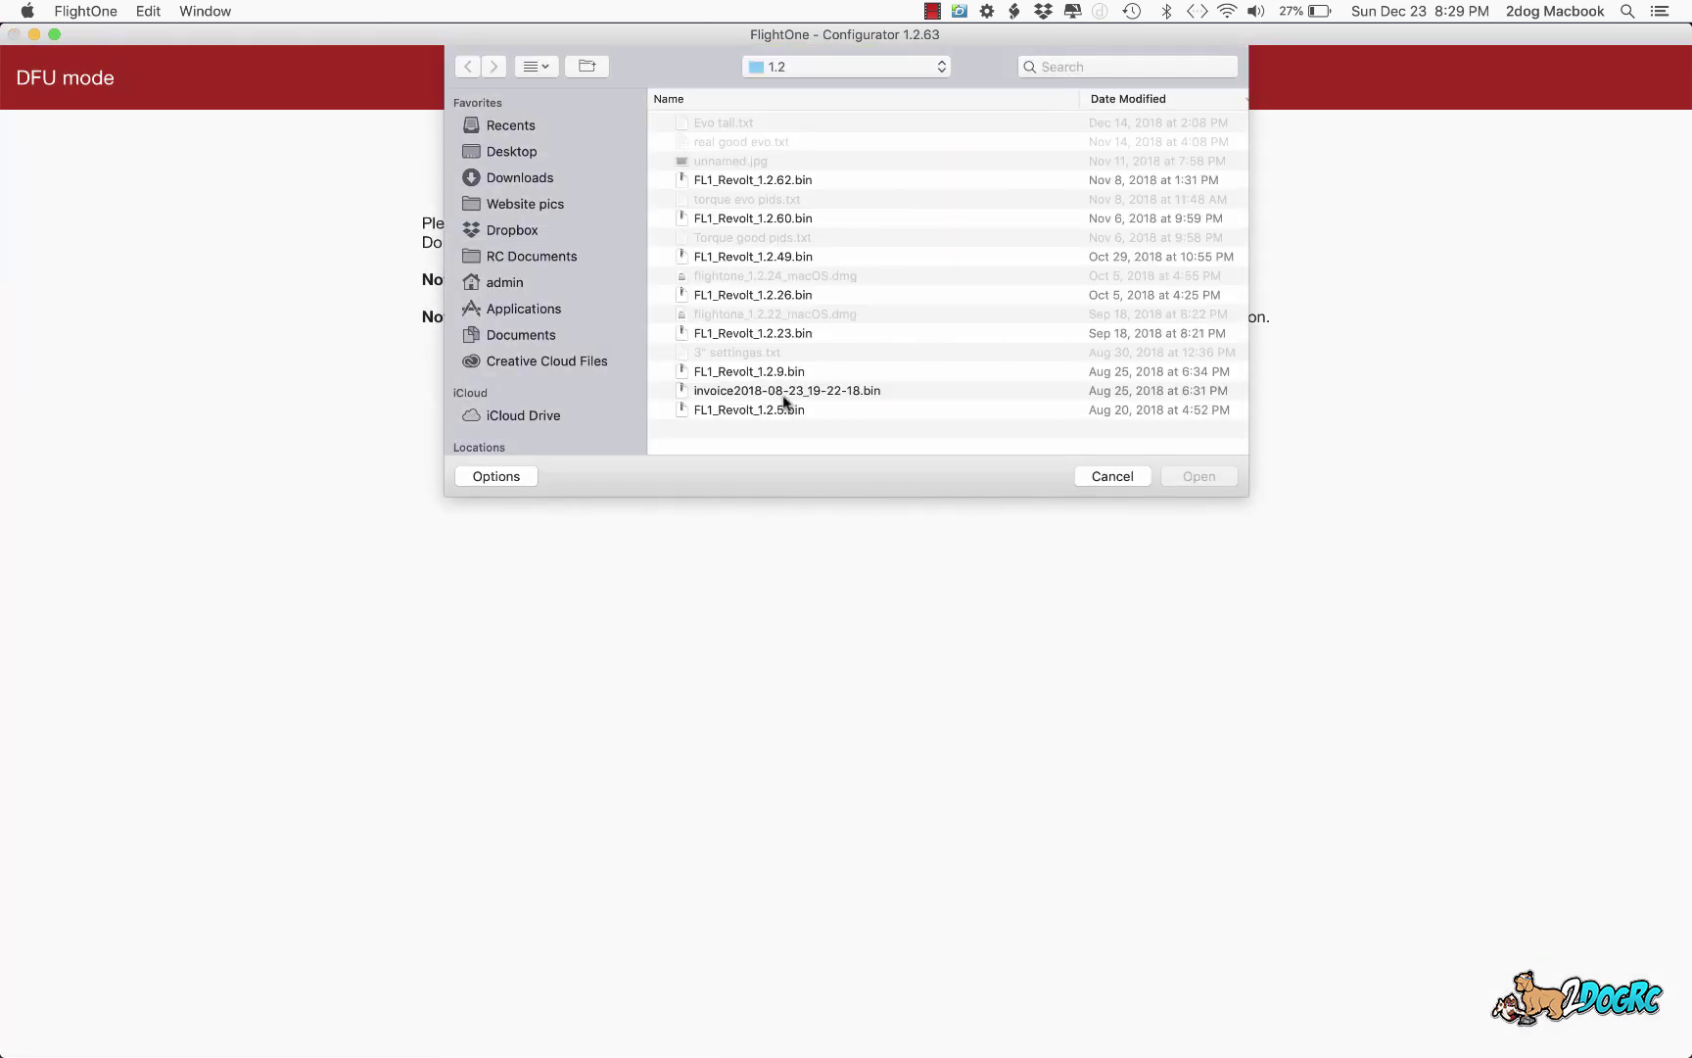
Step: Pick FL1_TinyHawk_1.2.62.bin from the Tiny hawk folder to flash it
click(795, 64)
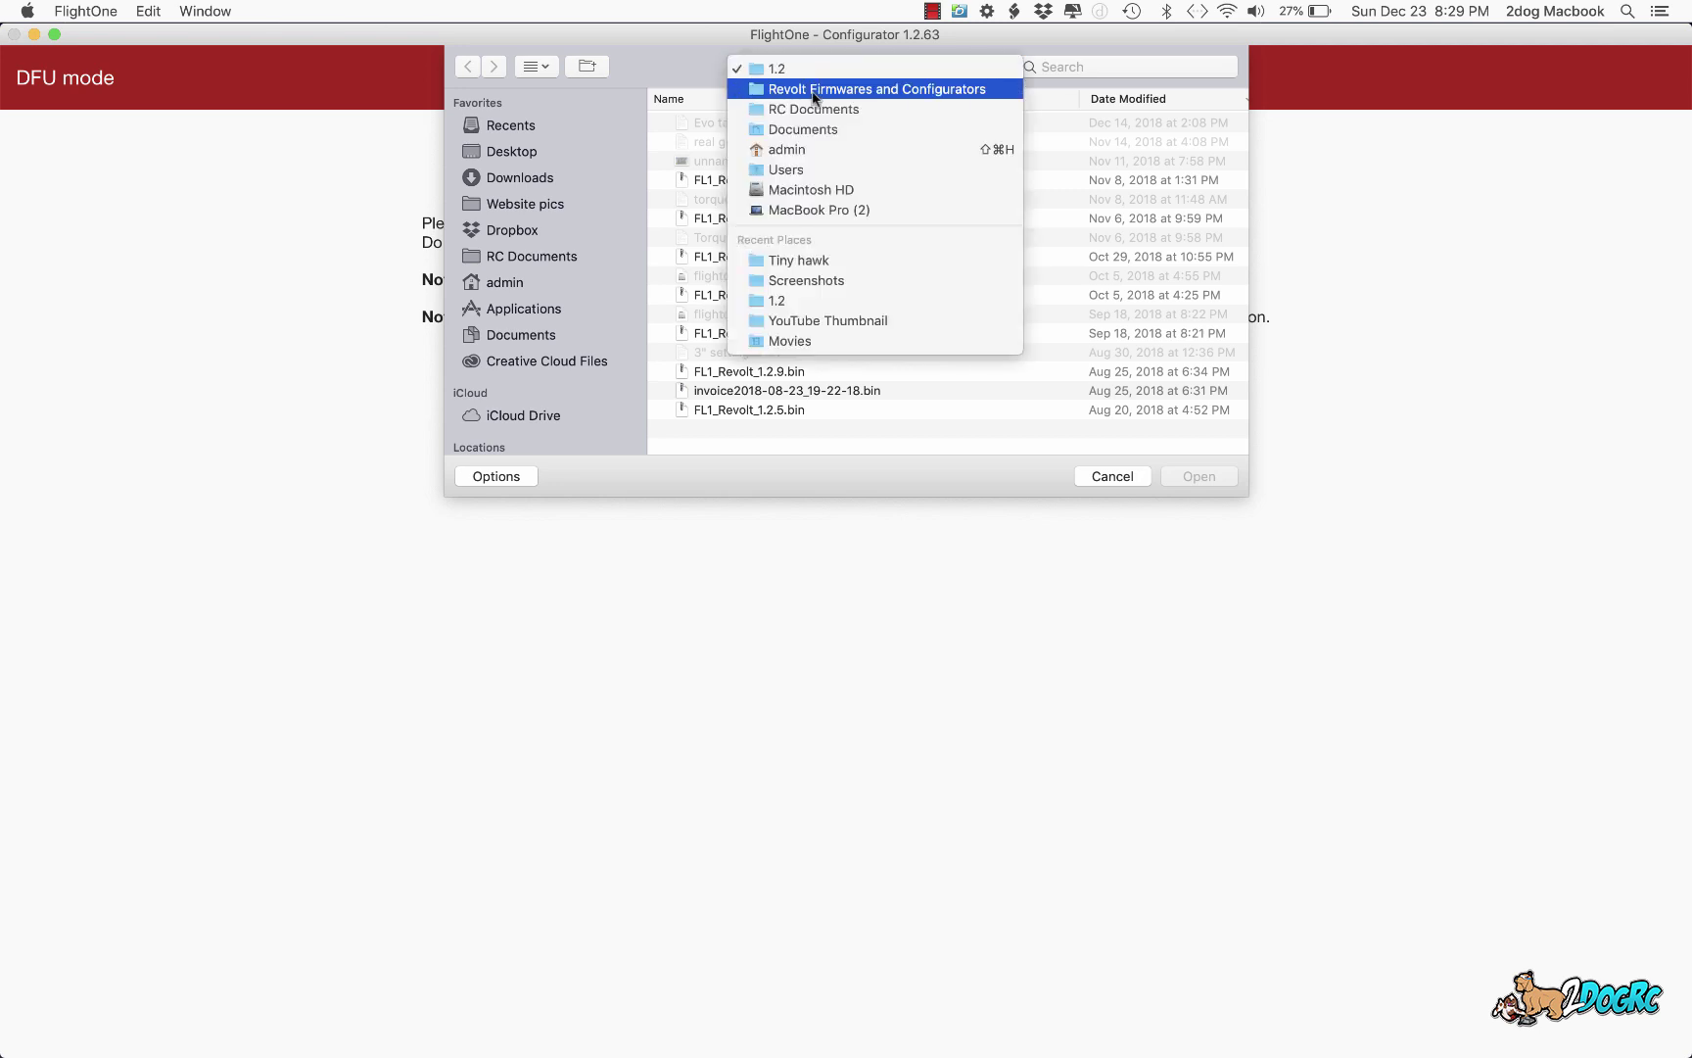
click(801, 261)
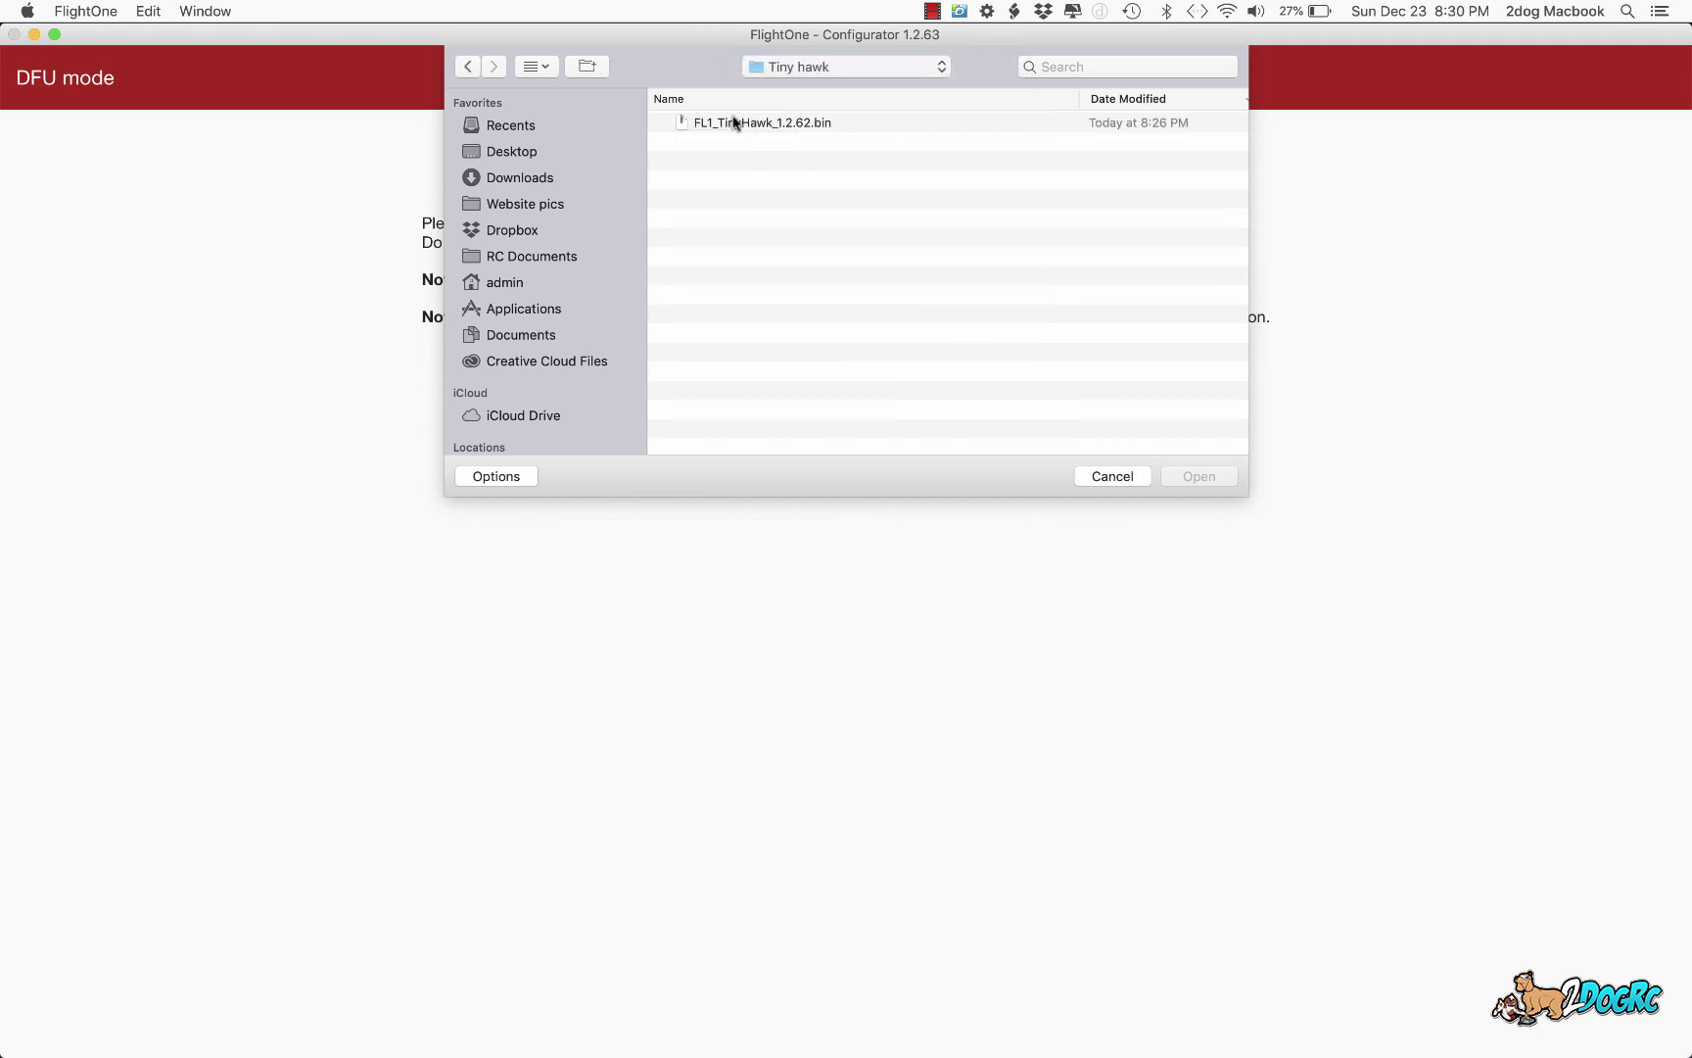
click(726, 117)
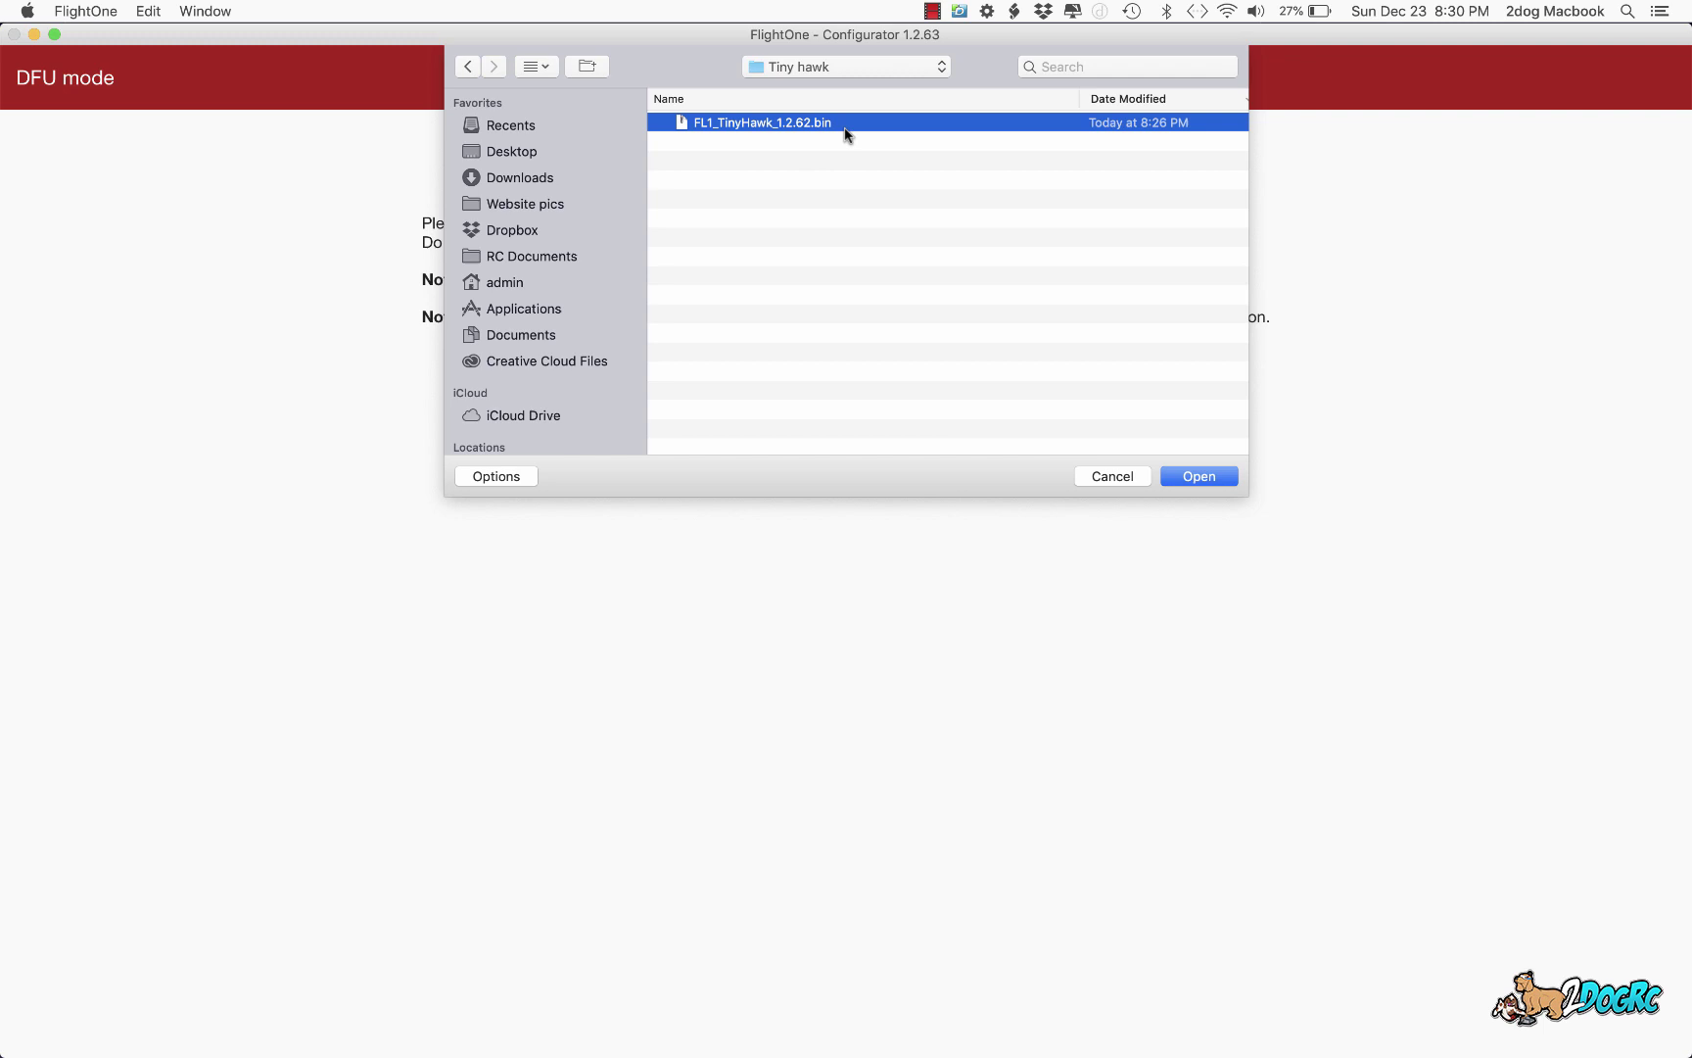
click(1198, 476)
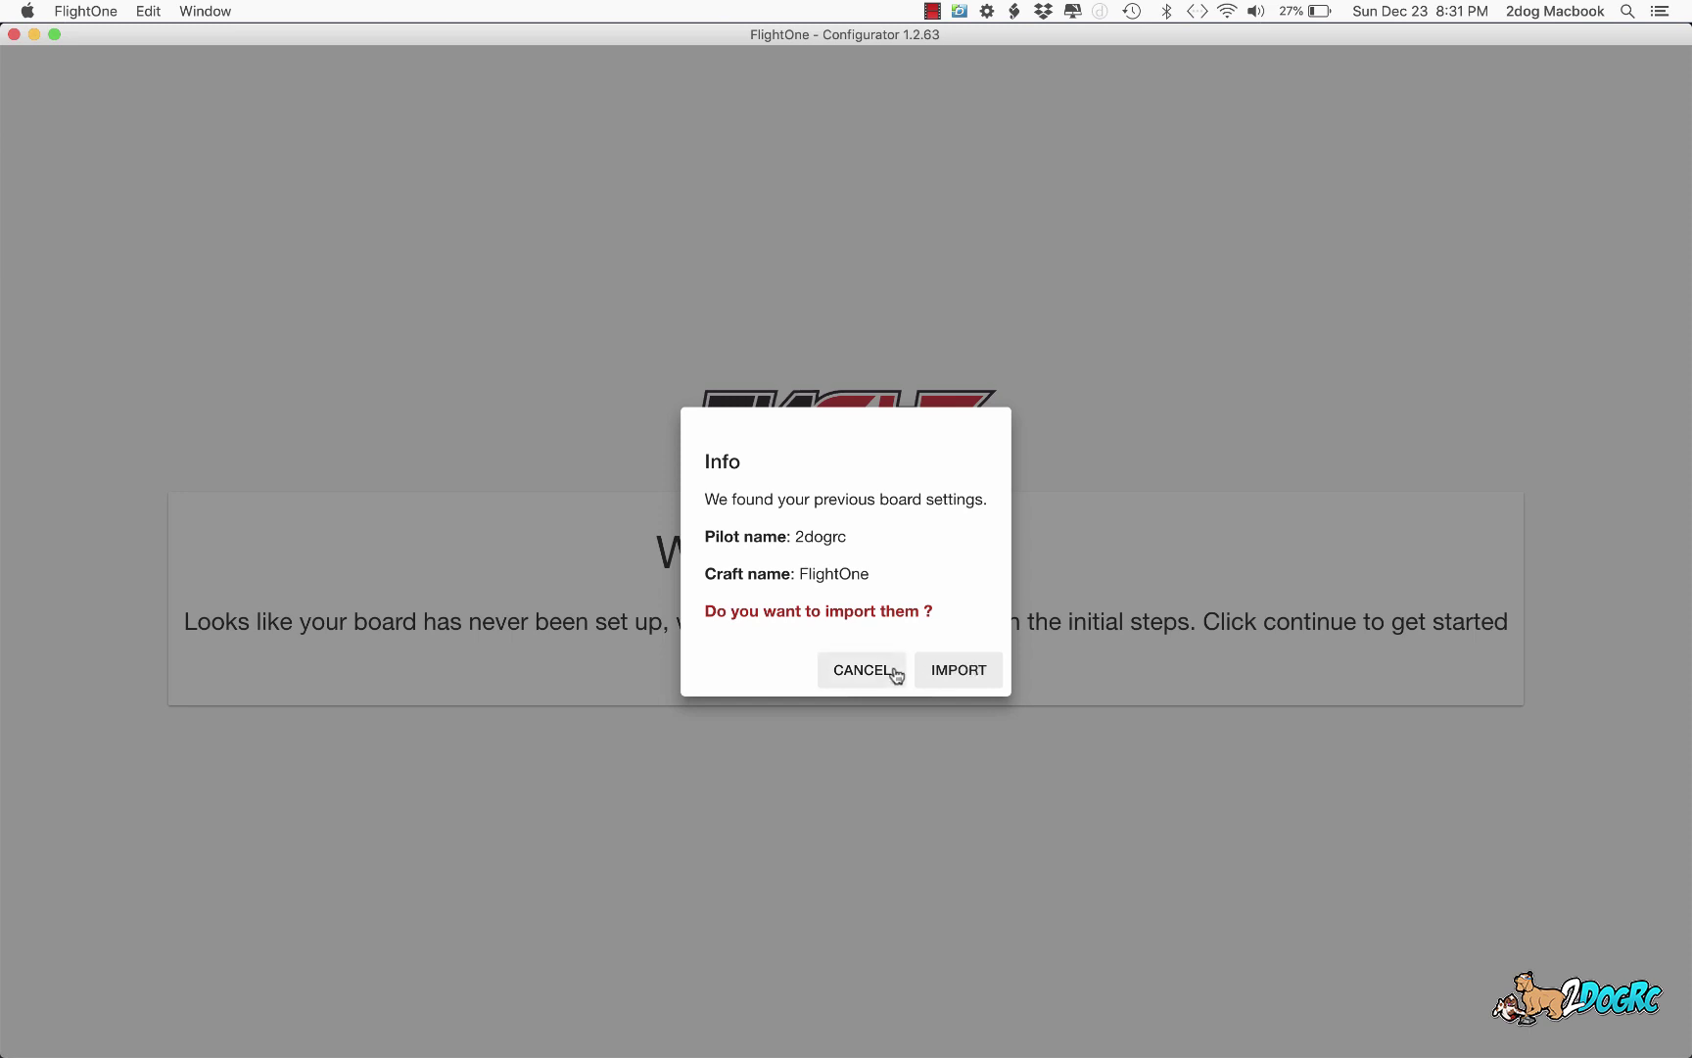
Step: Decline importing old settings and skip the receiver wizard to reach the Setup page
click(862, 670)
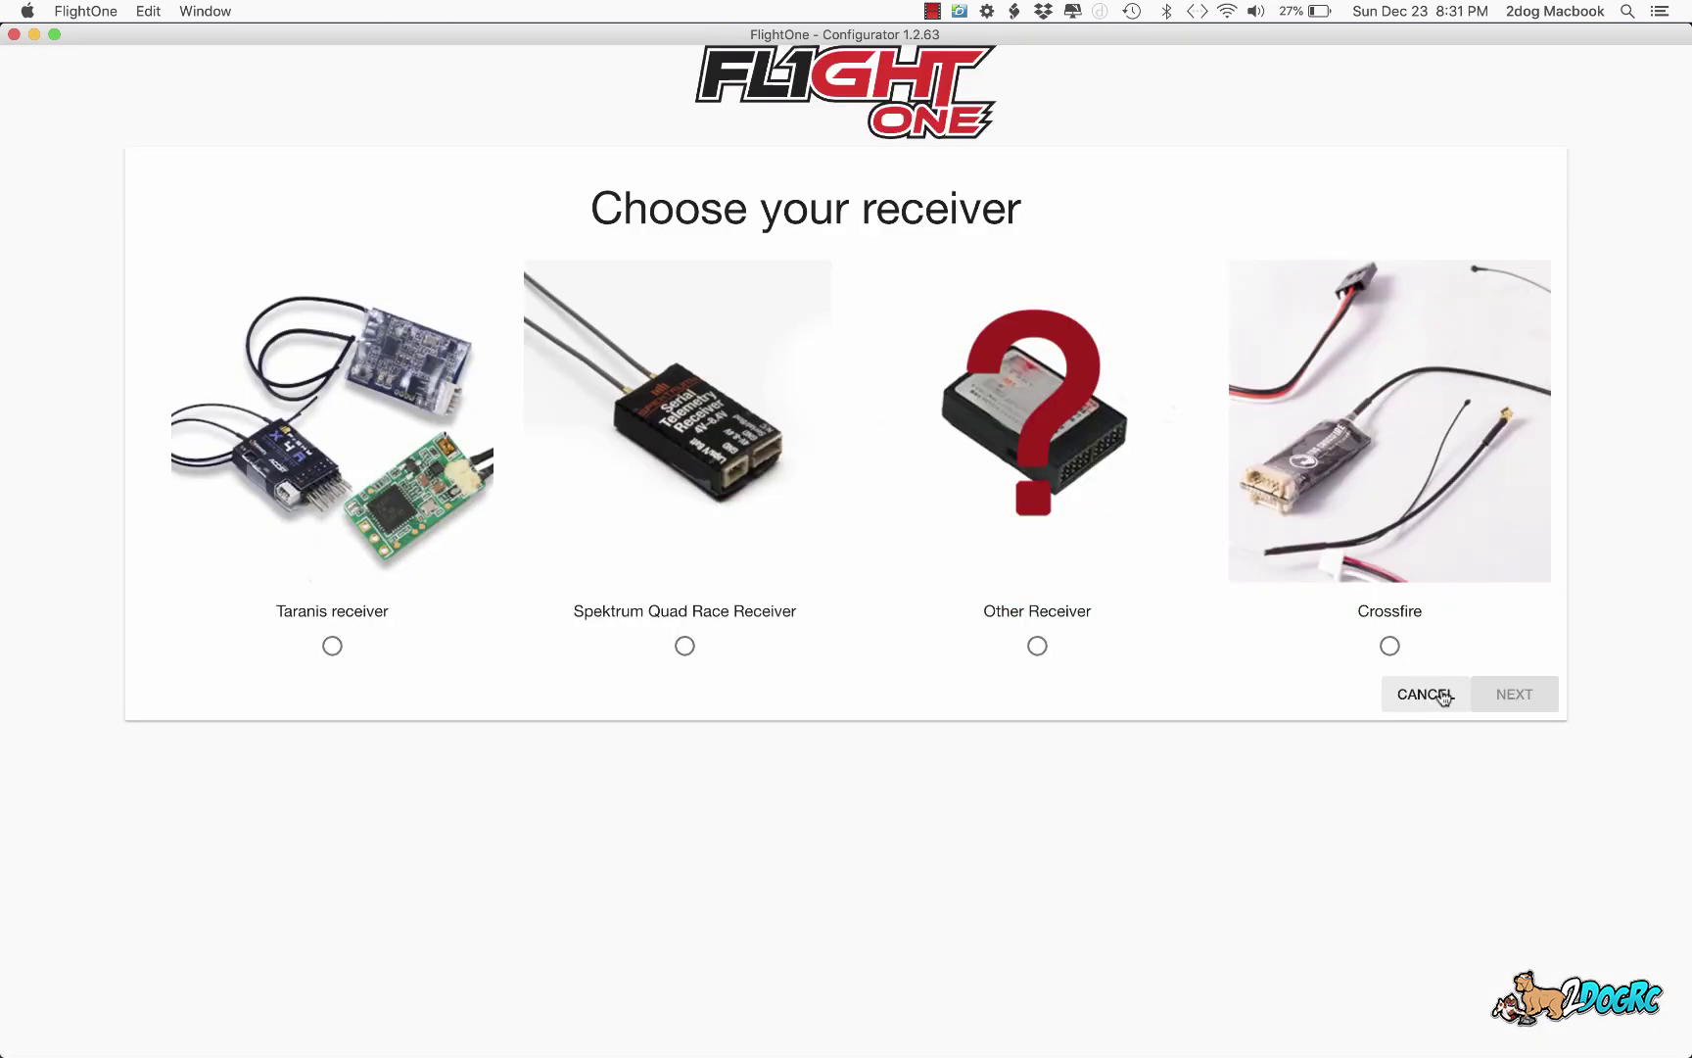
click(1425, 693)
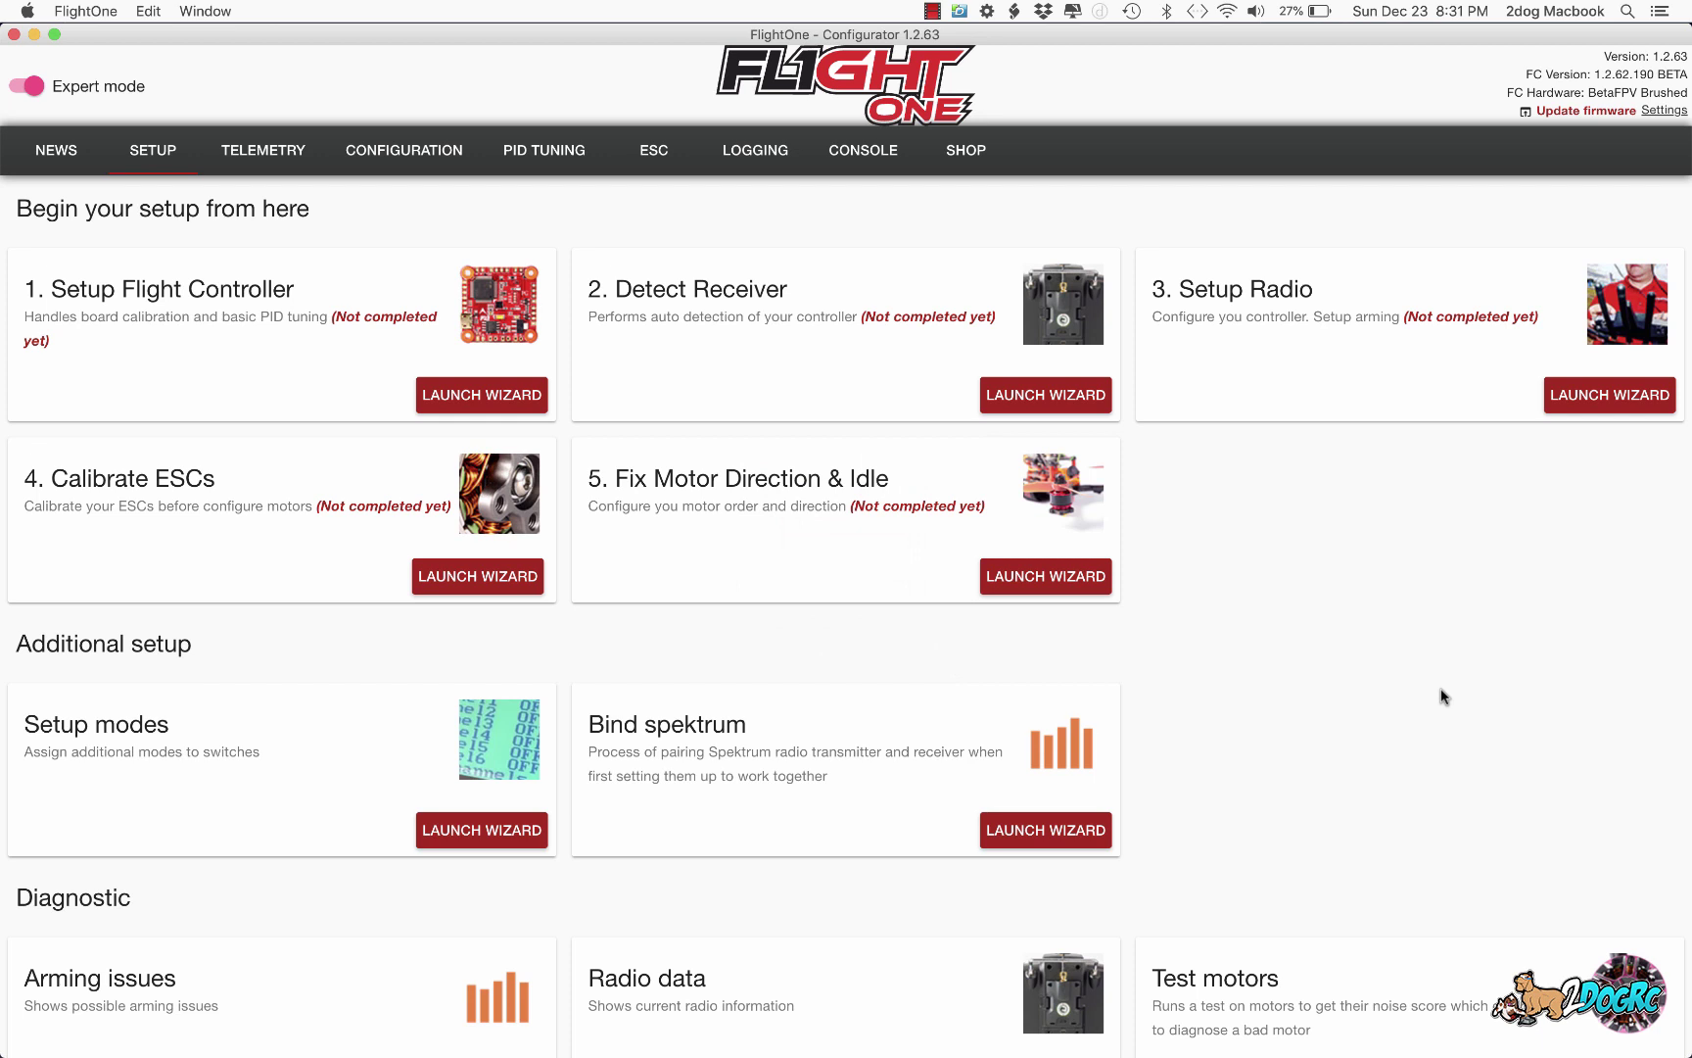